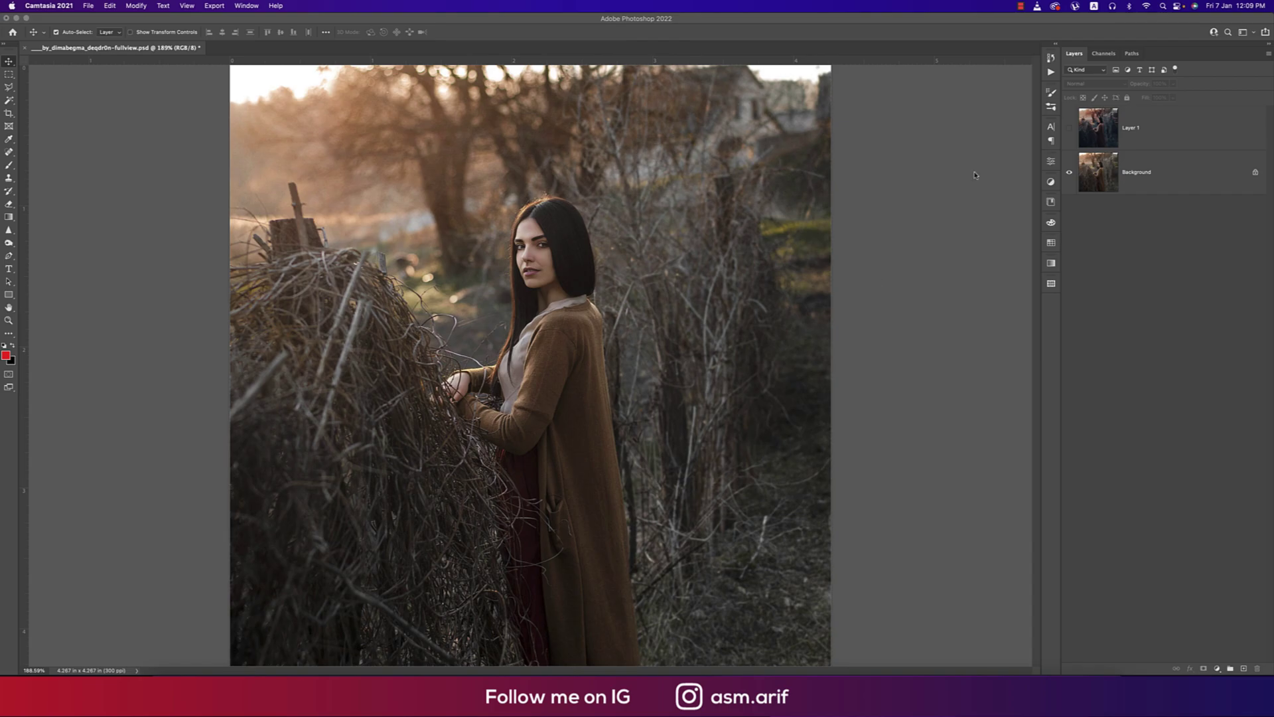
# Step: Toggle Layer 1's visibility to compare the teal-and-warm grade with the original, then delete Layer 1
pyautogui.click(1069, 128)
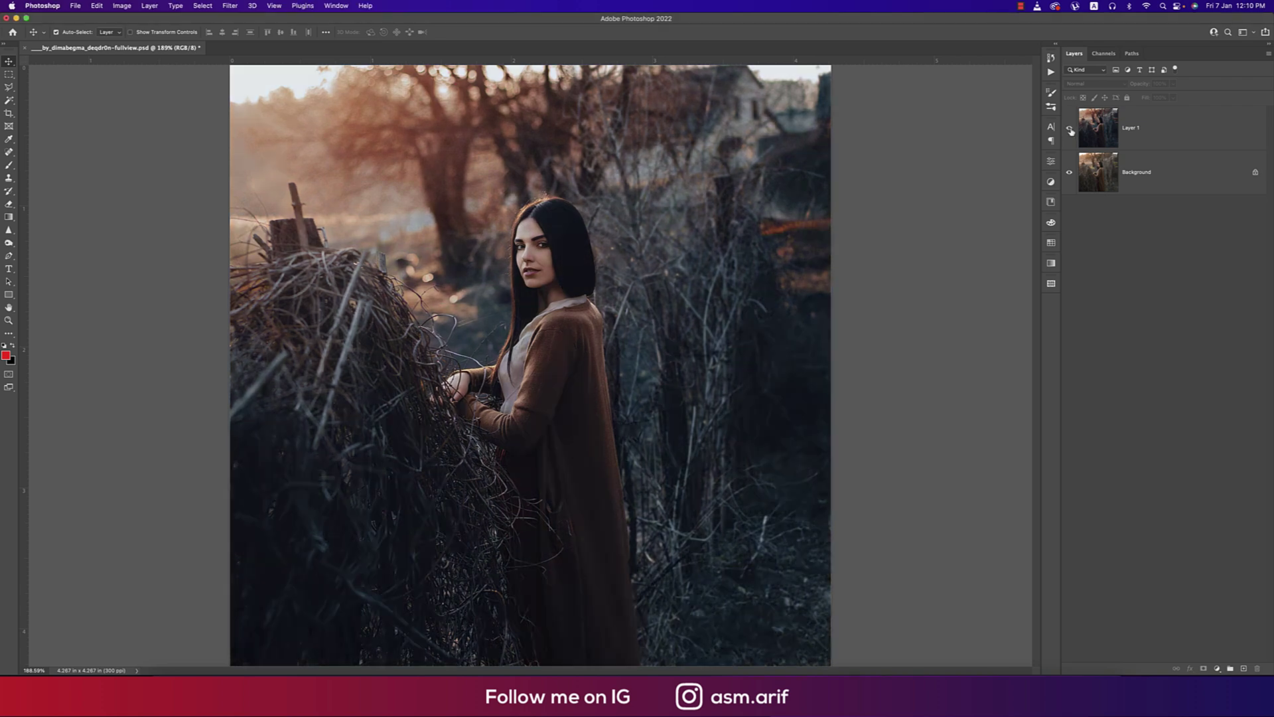
pyautogui.click(1069, 129)
pyautogui.click(1069, 128)
pyautogui.click(1171, 130)
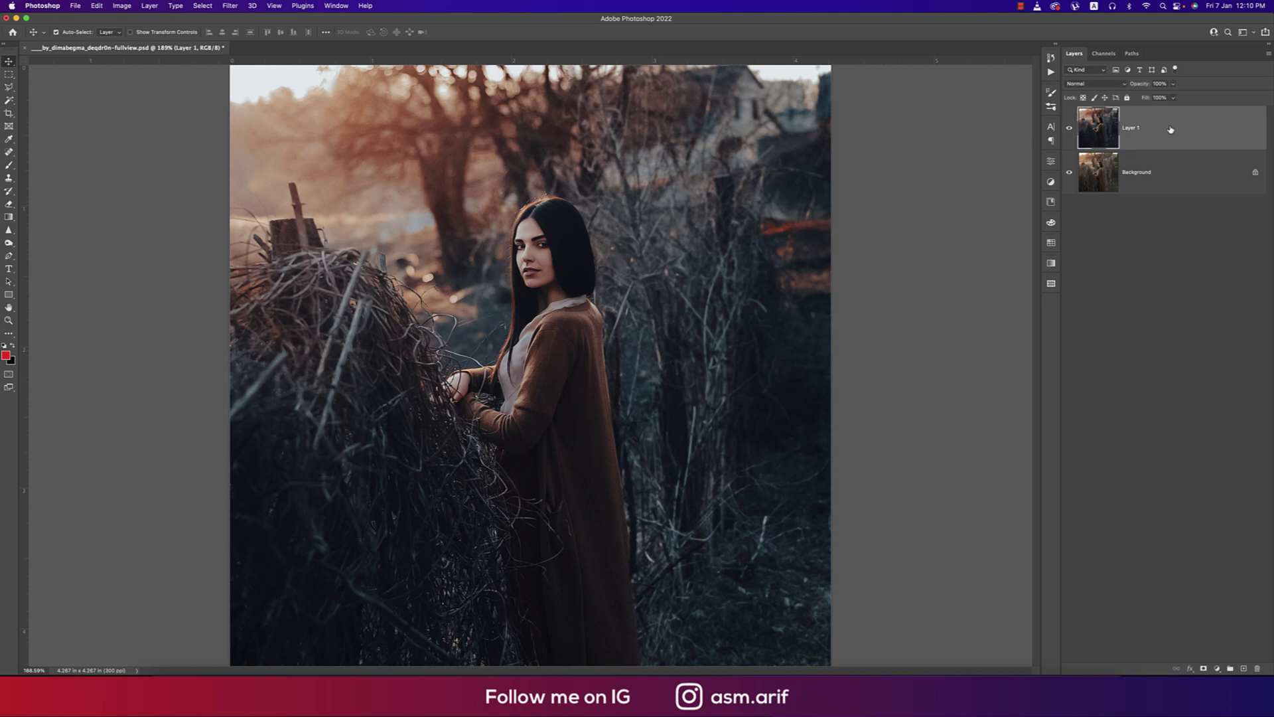
pyautogui.press('BackSpace')
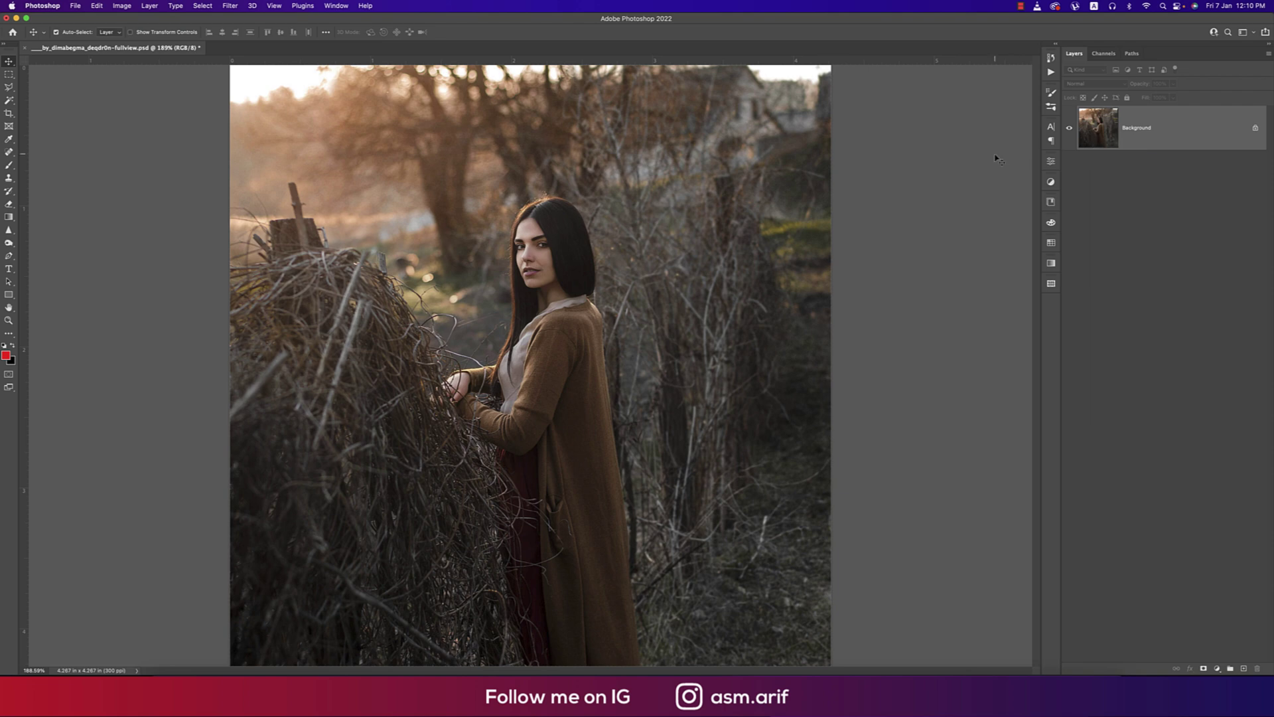
# Step: Duplicate the Background layer with Cmd+J and rename the copy 'edit'
pyautogui.press('super+j')
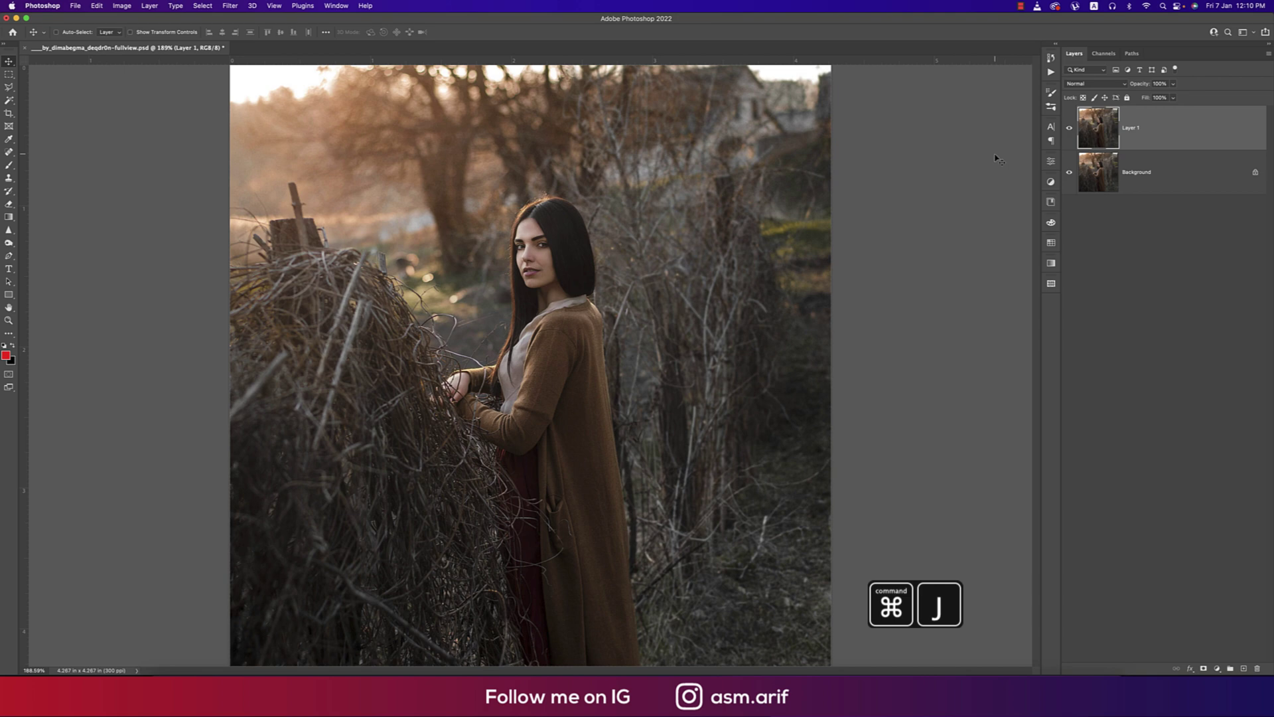
pyautogui.doubleClick(1130, 128)
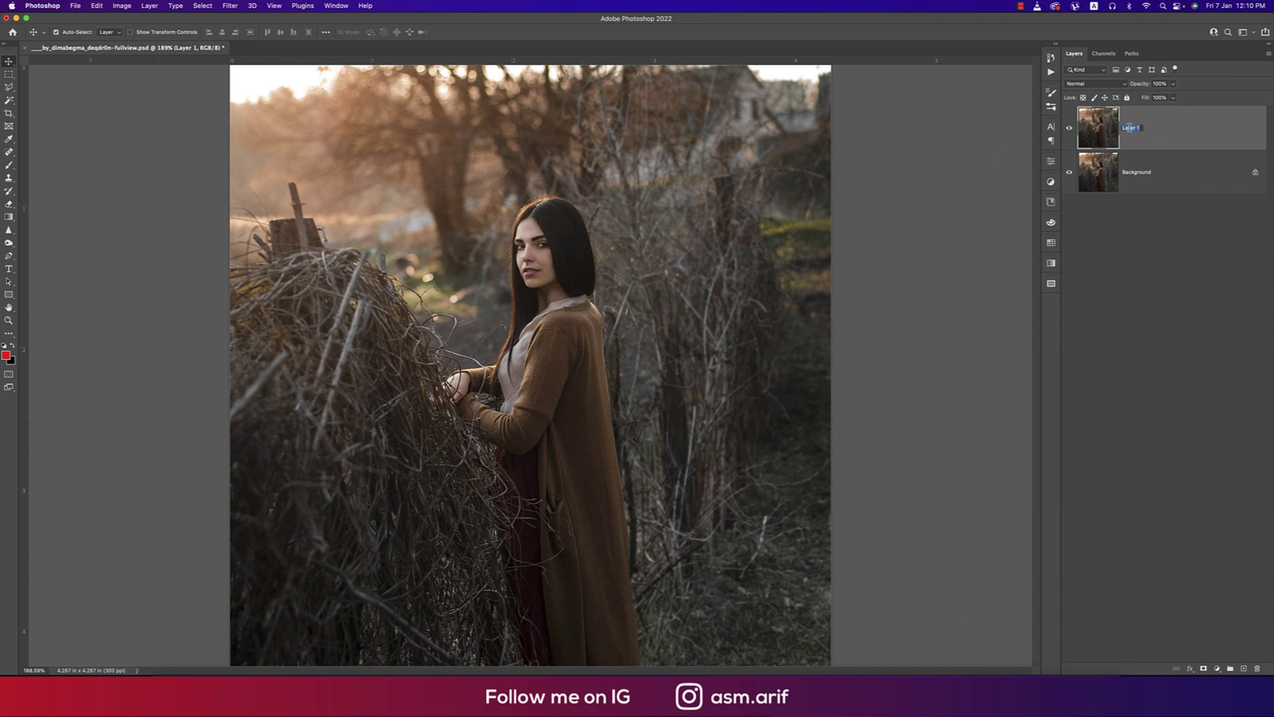
pyautogui.write('s')
pyautogui.write('dit')
pyautogui.press('Return')
# Step: Choose Filter > Camera Raw Filter on the edit layer
pyautogui.click(230, 6)
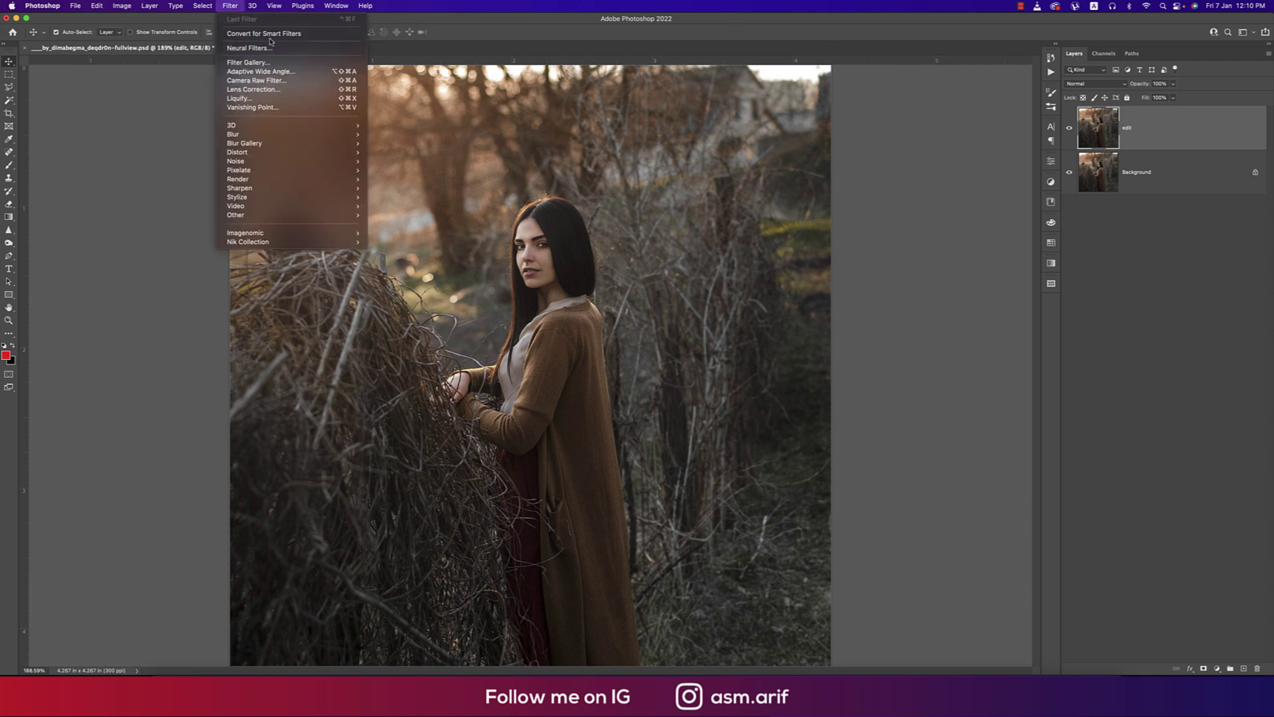
pyautogui.click(242, 80)
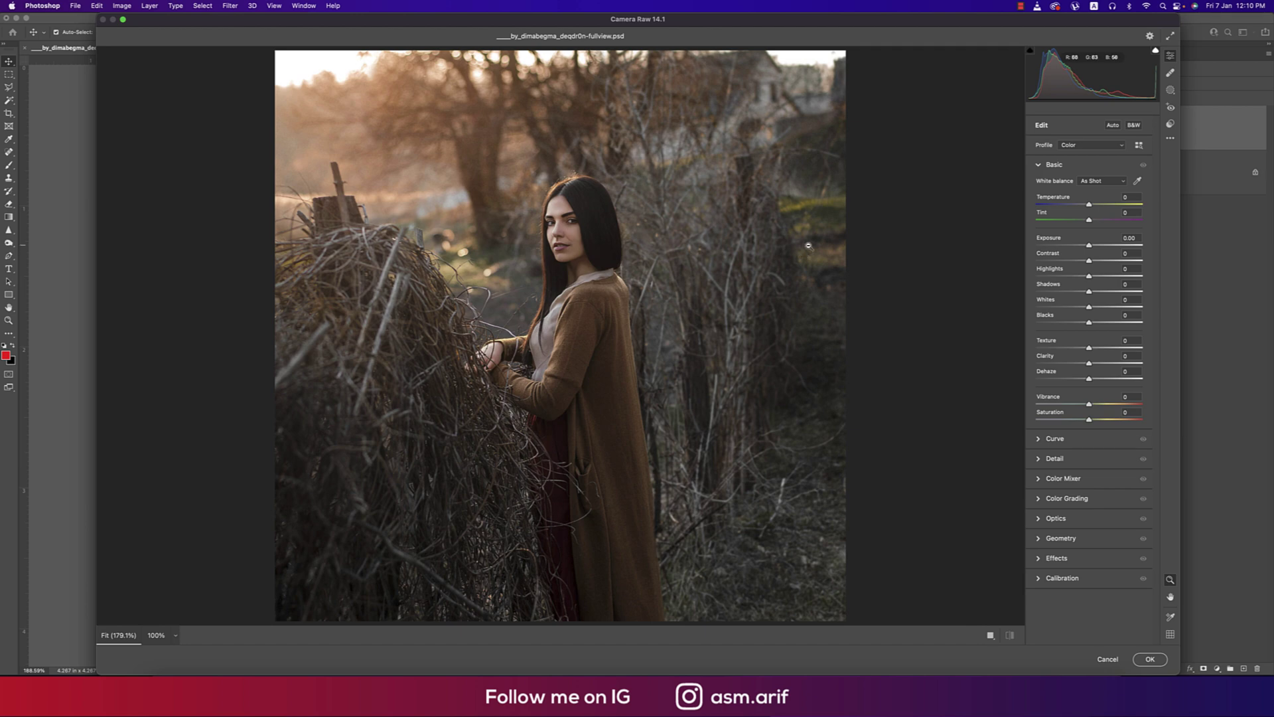
# Step: Load the Morning Sun.xmp preset from the XMP folder into Camera Raw
pyautogui.click(1170, 139)
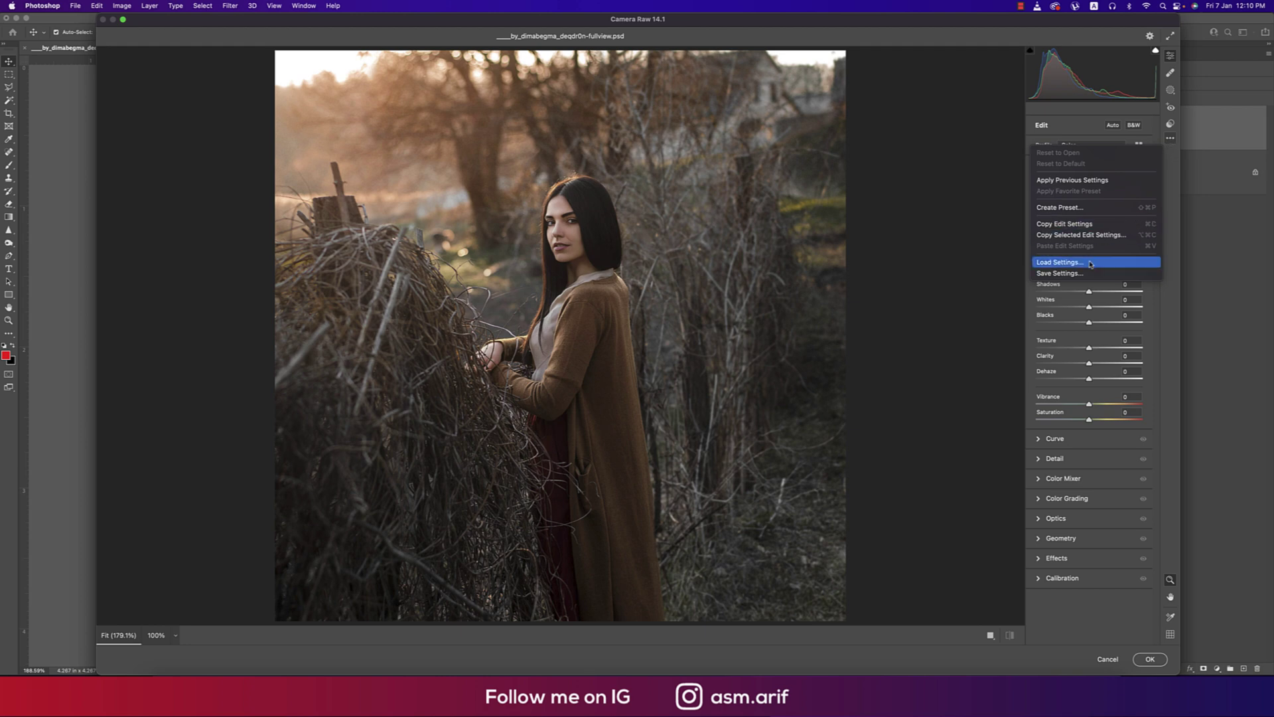
pyautogui.click(1034, 262)
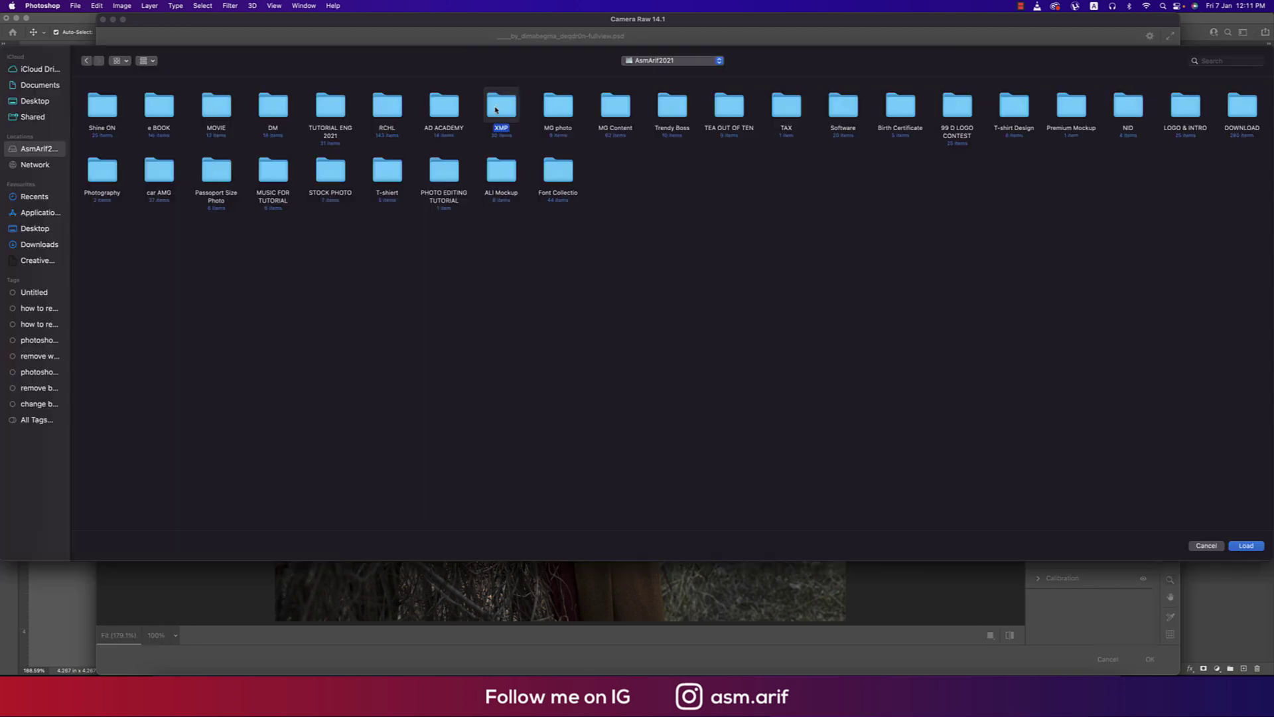
pyautogui.doubleClick(498, 106)
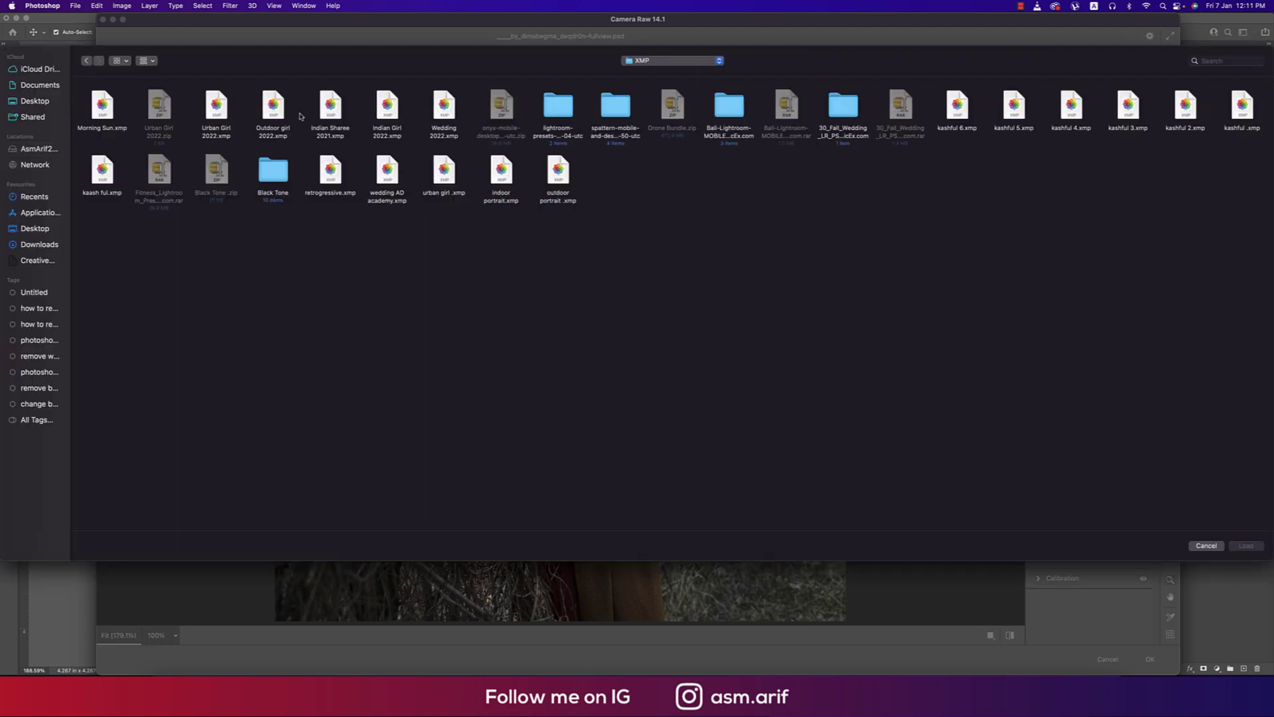
pyautogui.click(102, 107)
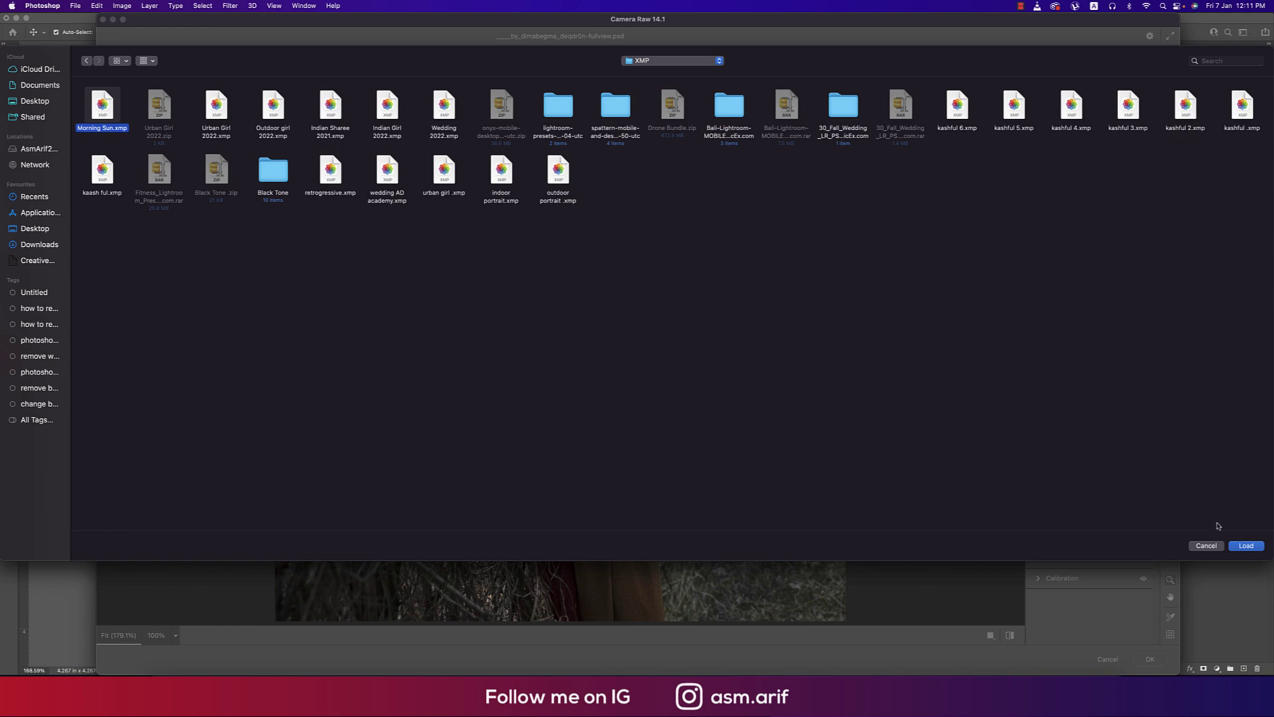
pyautogui.click(1246, 545)
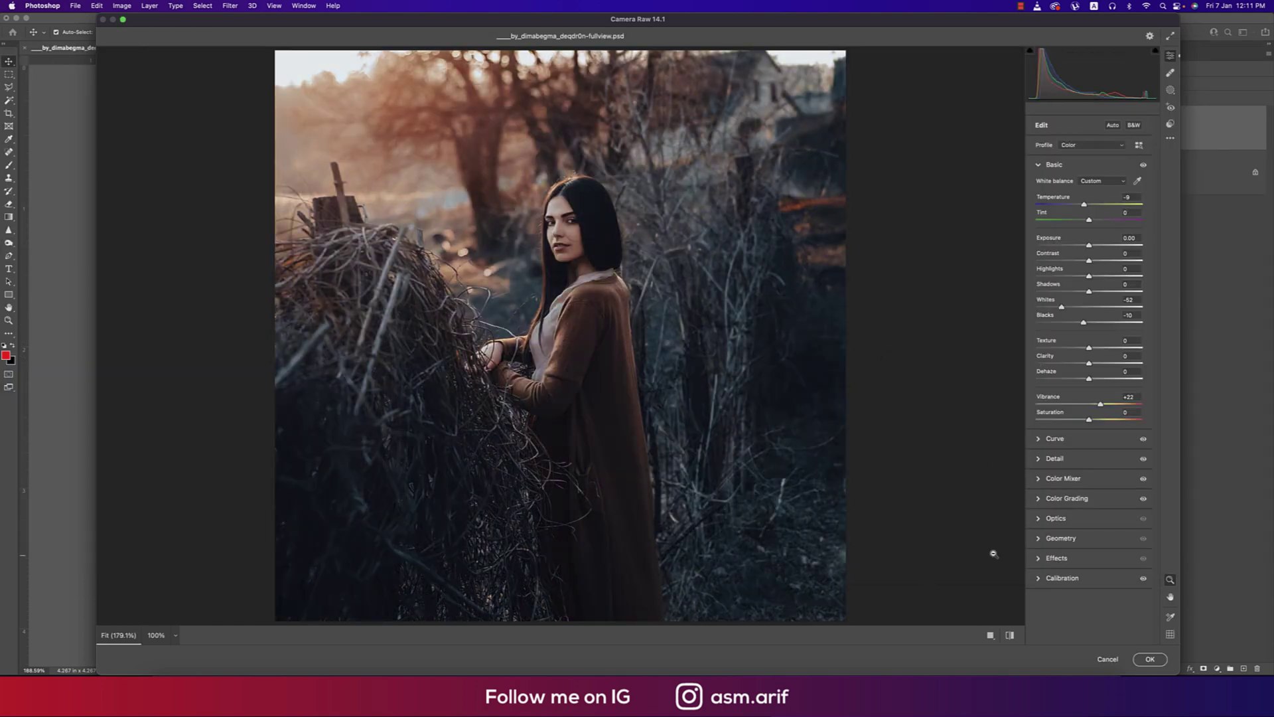
pyautogui.click(1009, 636)
pyautogui.click(1009, 636)
pyautogui.click(1135, 300)
pyautogui.click(1038, 166)
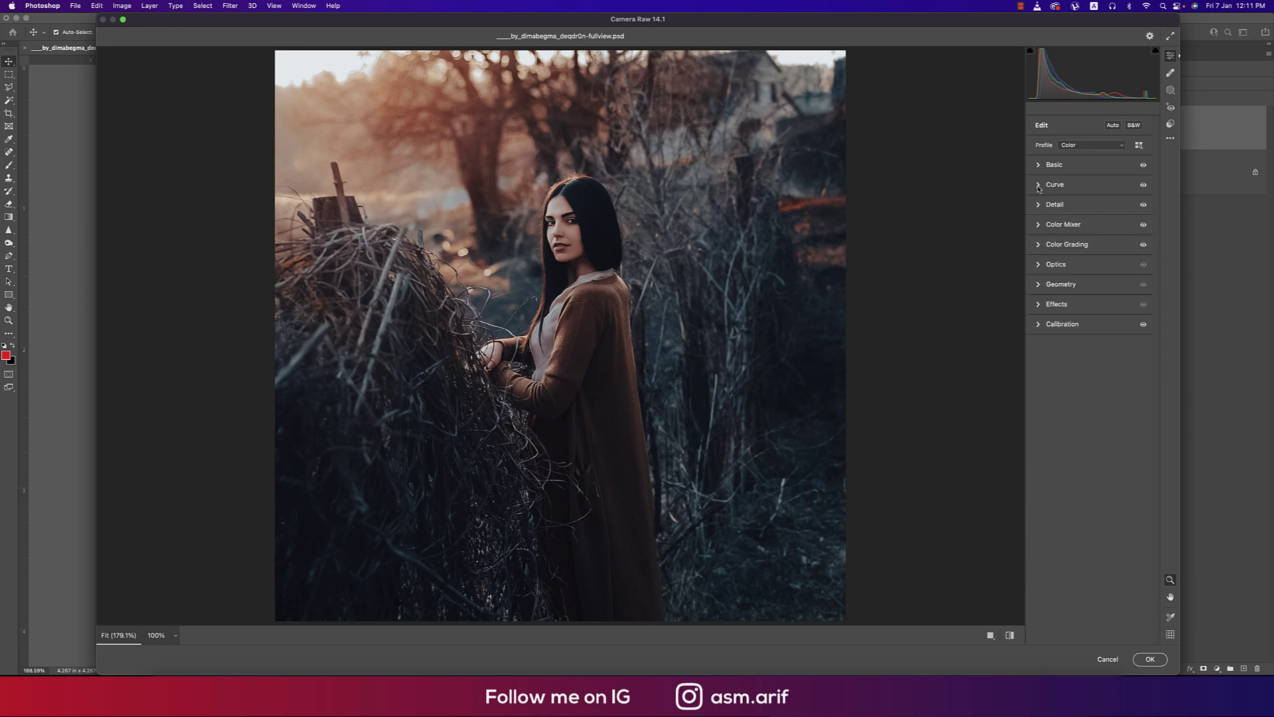
pyautogui.click(1039, 186)
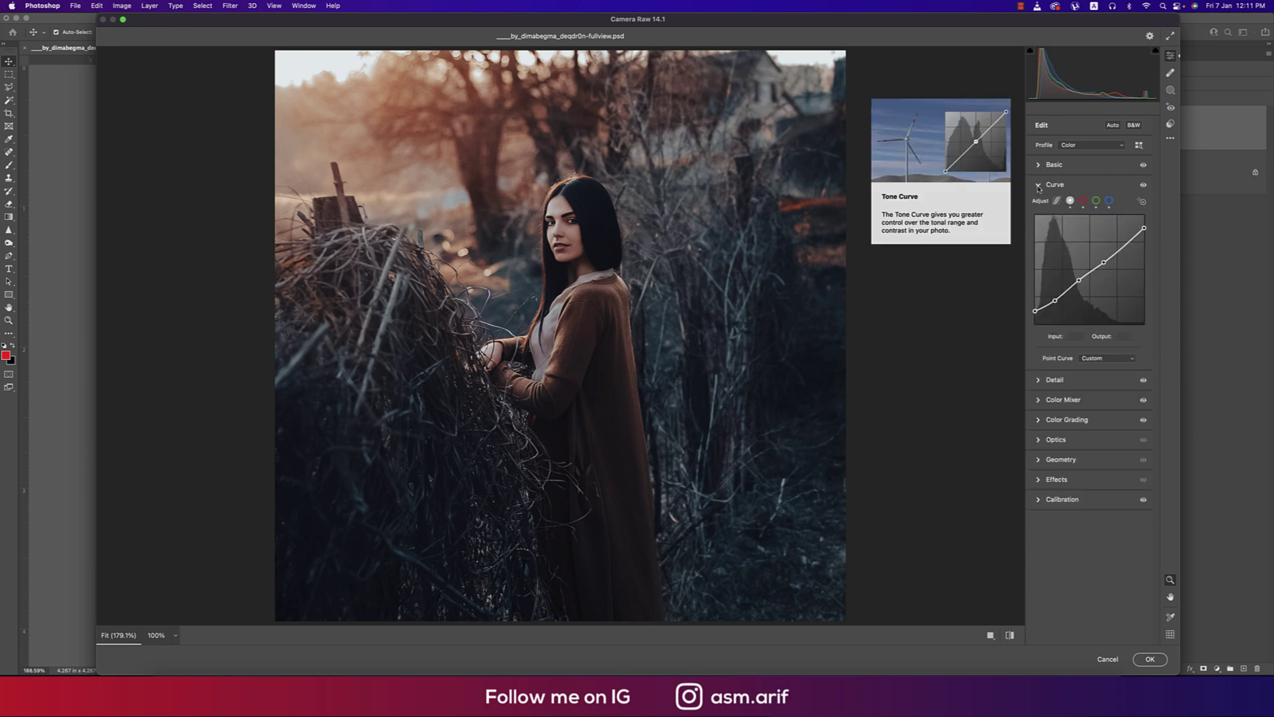
pyautogui.click(1083, 200)
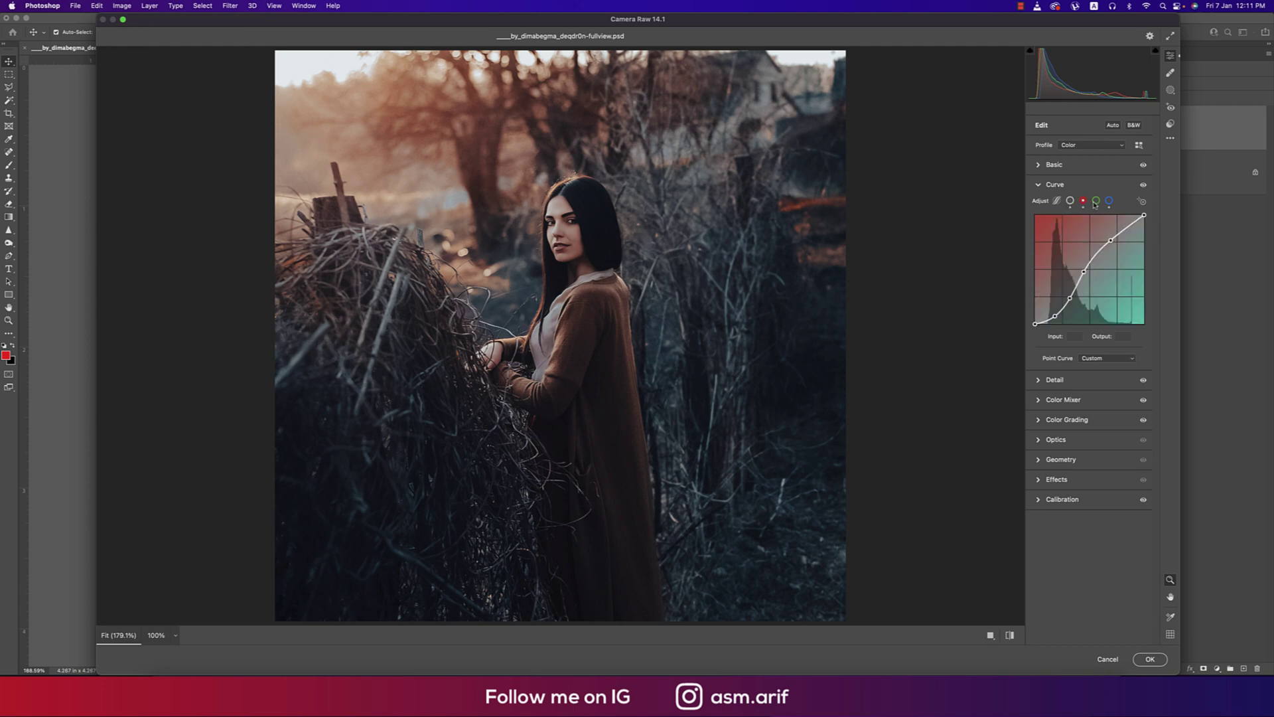
pyautogui.click(1097, 200)
pyautogui.click(1110, 201)
pyautogui.click(1070, 201)
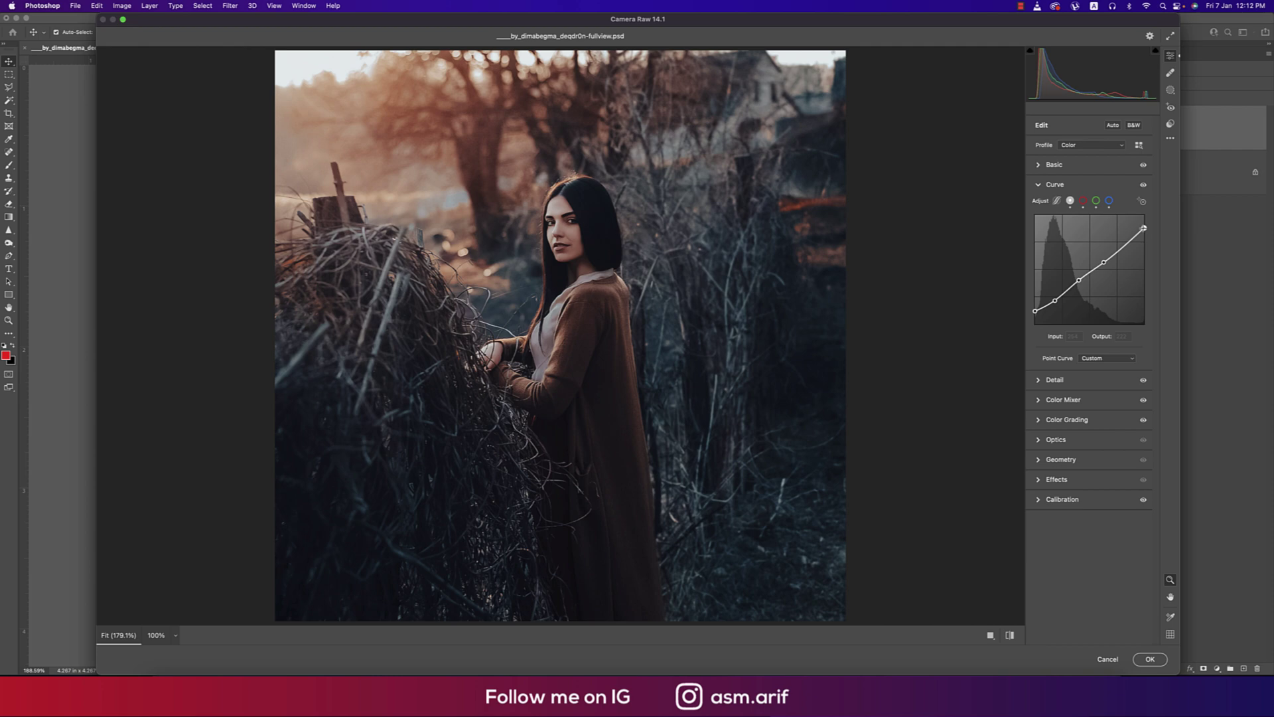
pyautogui.click(1084, 201)
pyautogui.click(1096, 200)
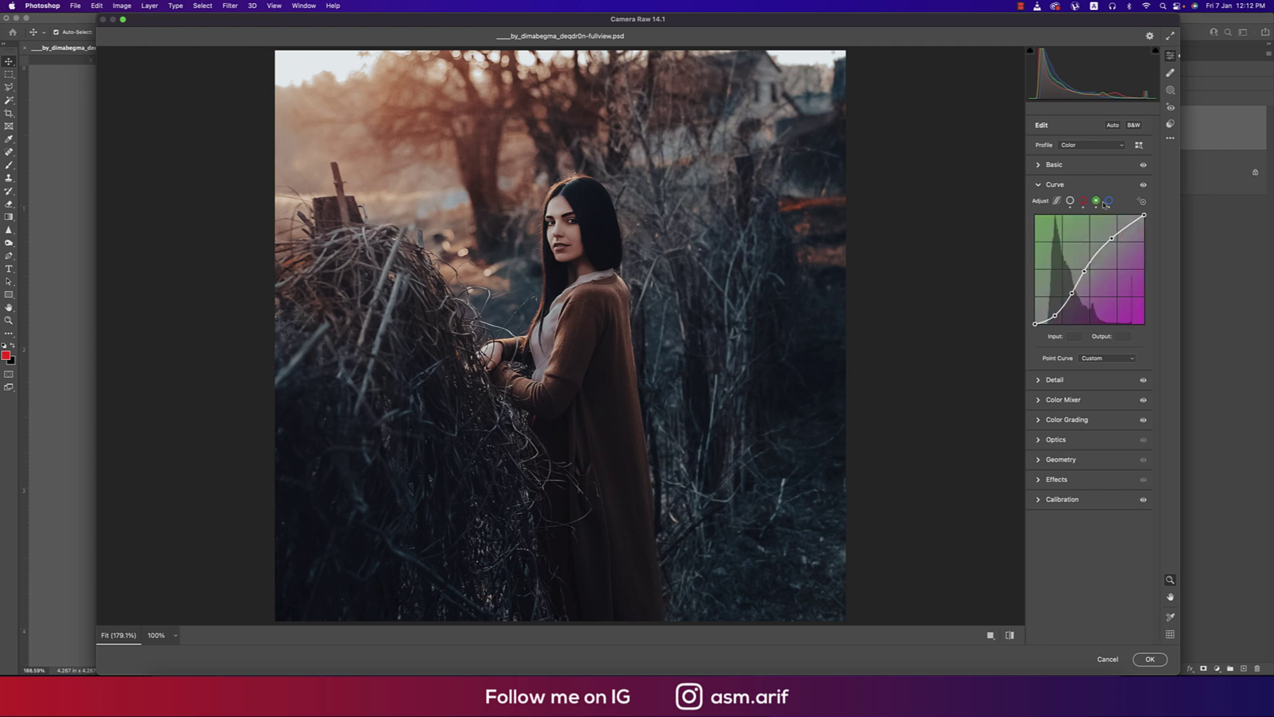
pyautogui.click(1109, 202)
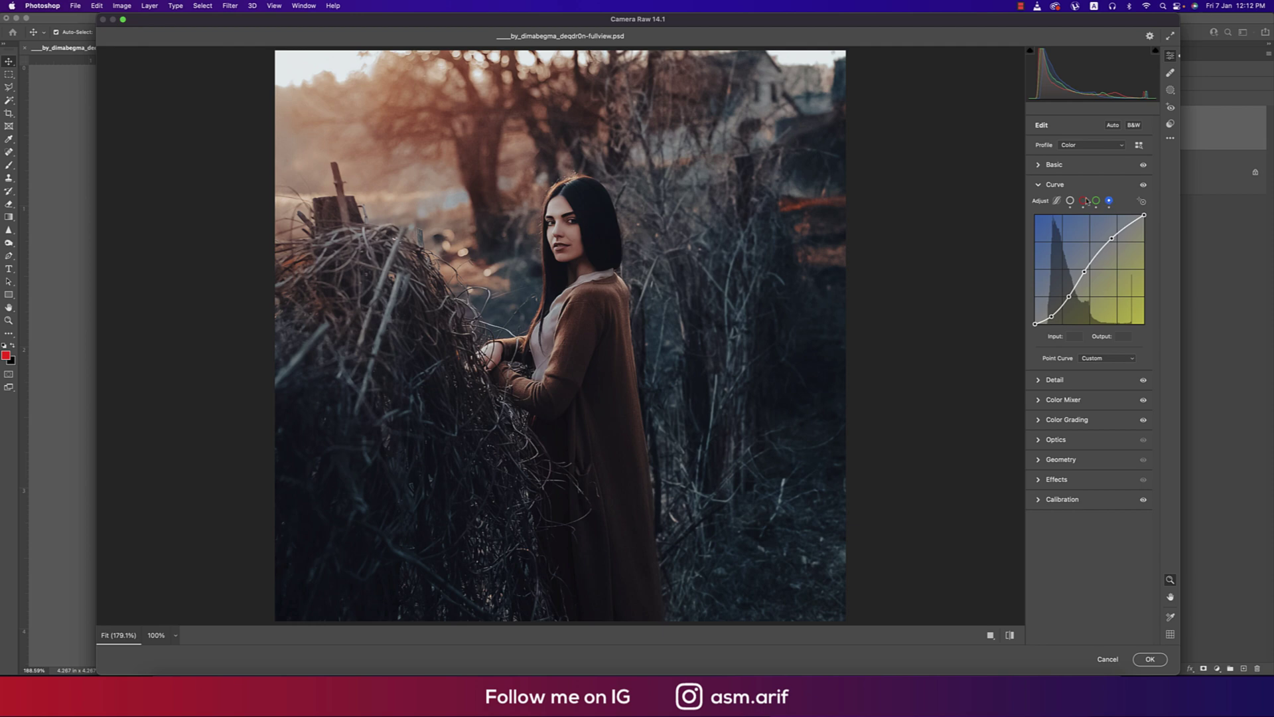
pyautogui.click(1041, 187)
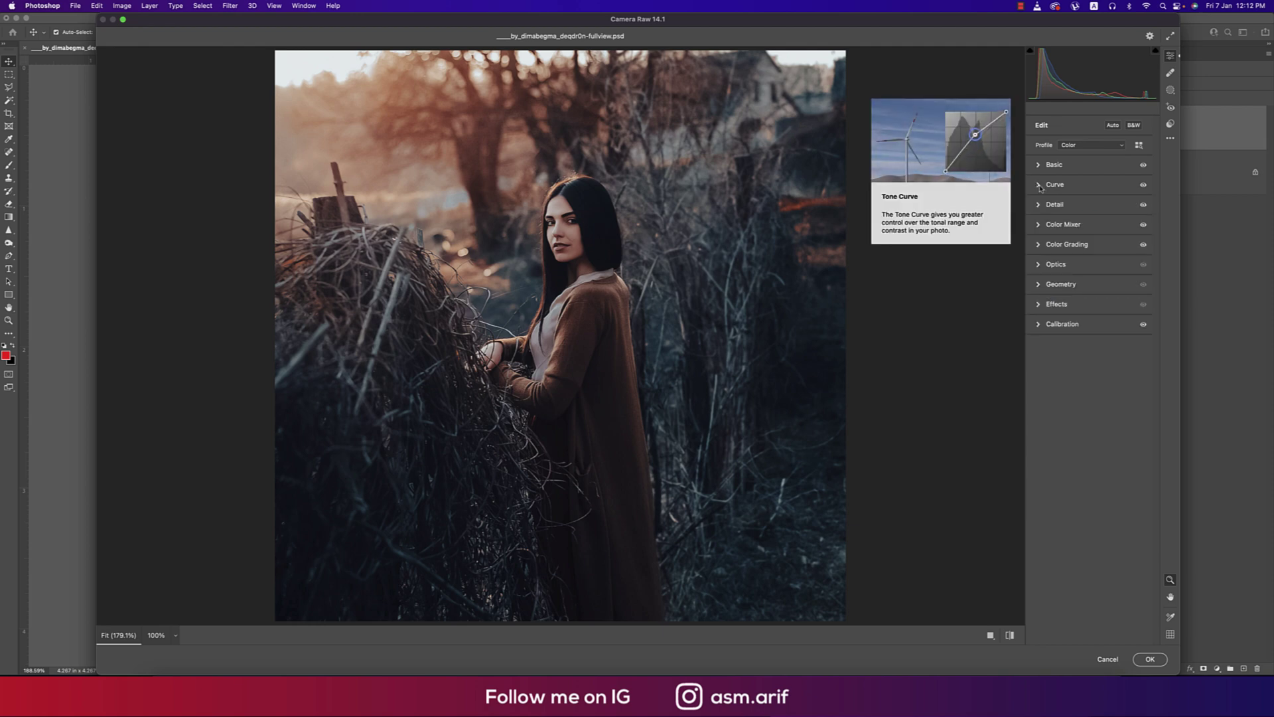
pyautogui.click(1040, 205)
# Step: Review the Detail settings (Sharpening 18, Radius 1.0, Detail 25), then collapse the section
pyautogui.click(1125, 222)
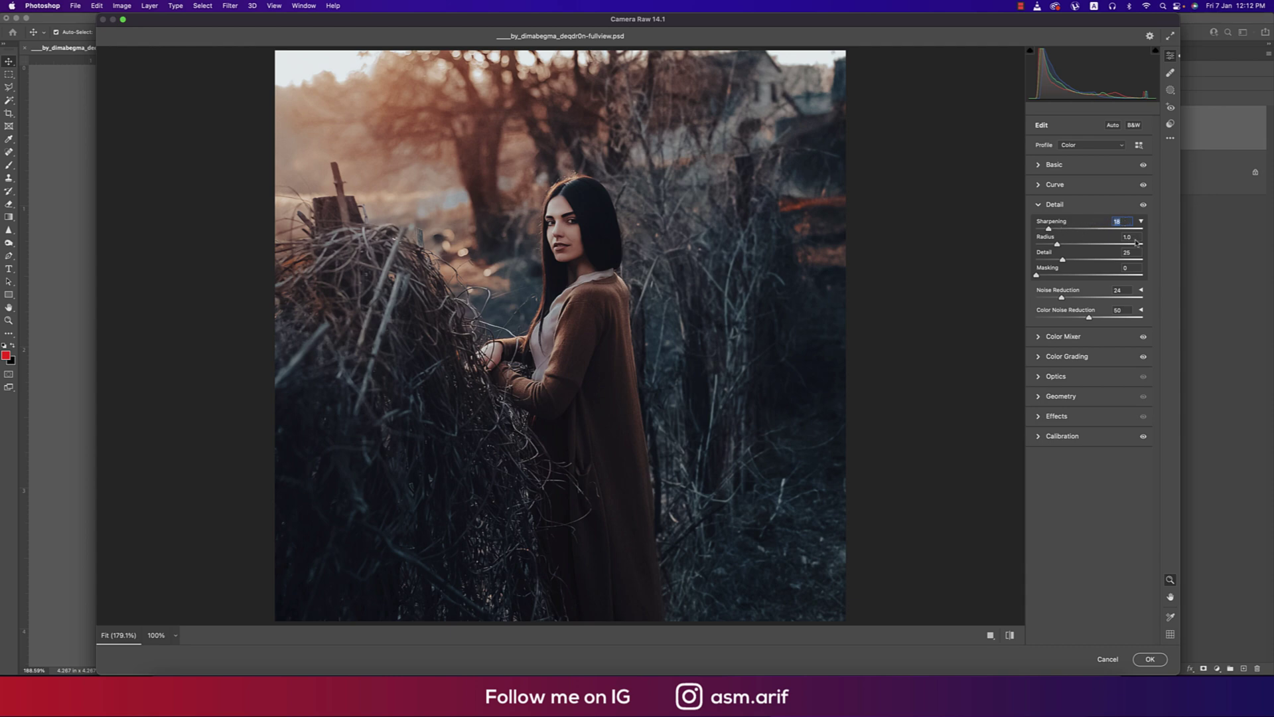
pyautogui.click(1134, 237)
pyautogui.click(1134, 253)
pyautogui.click(1039, 206)
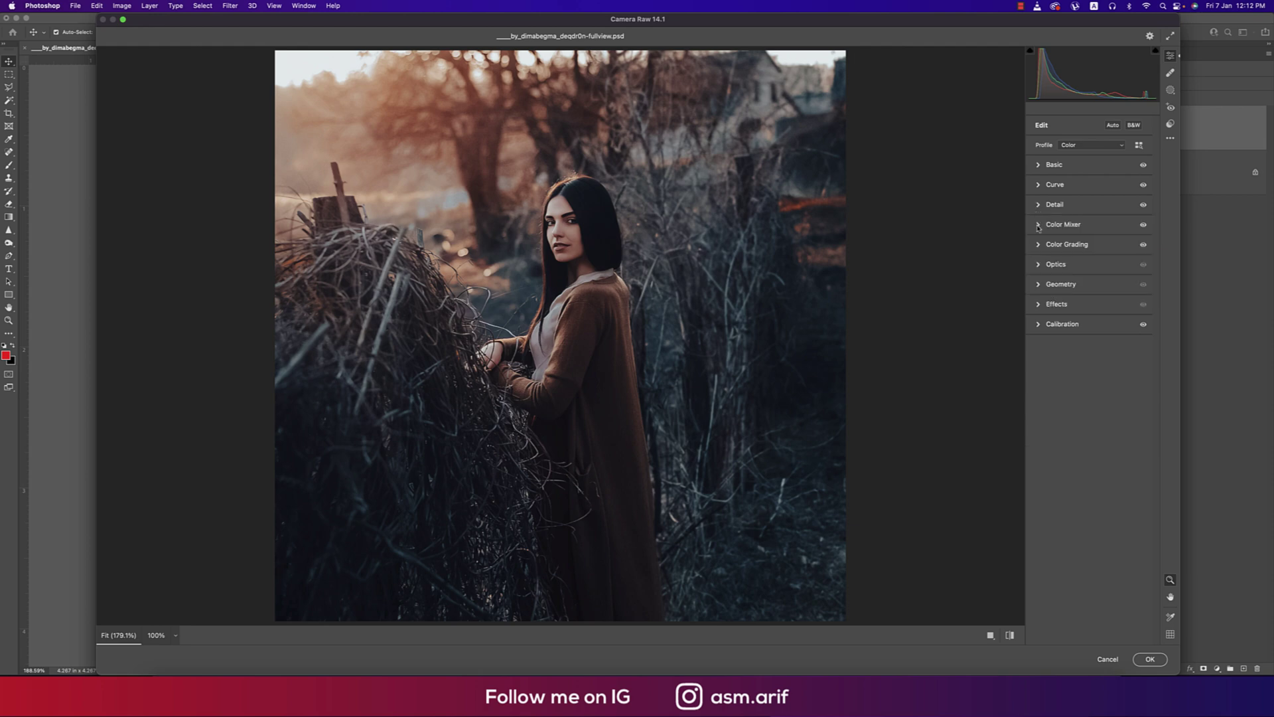
pyautogui.click(1039, 226)
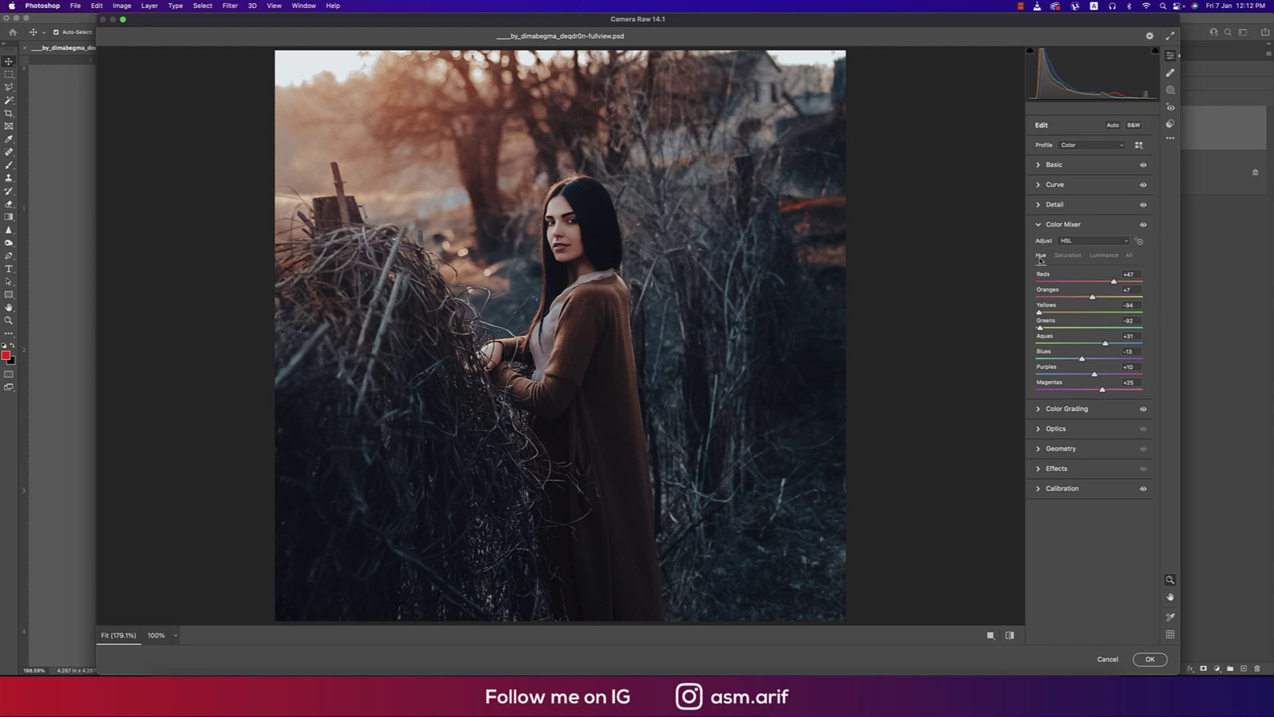
pyautogui.click(1128, 258)
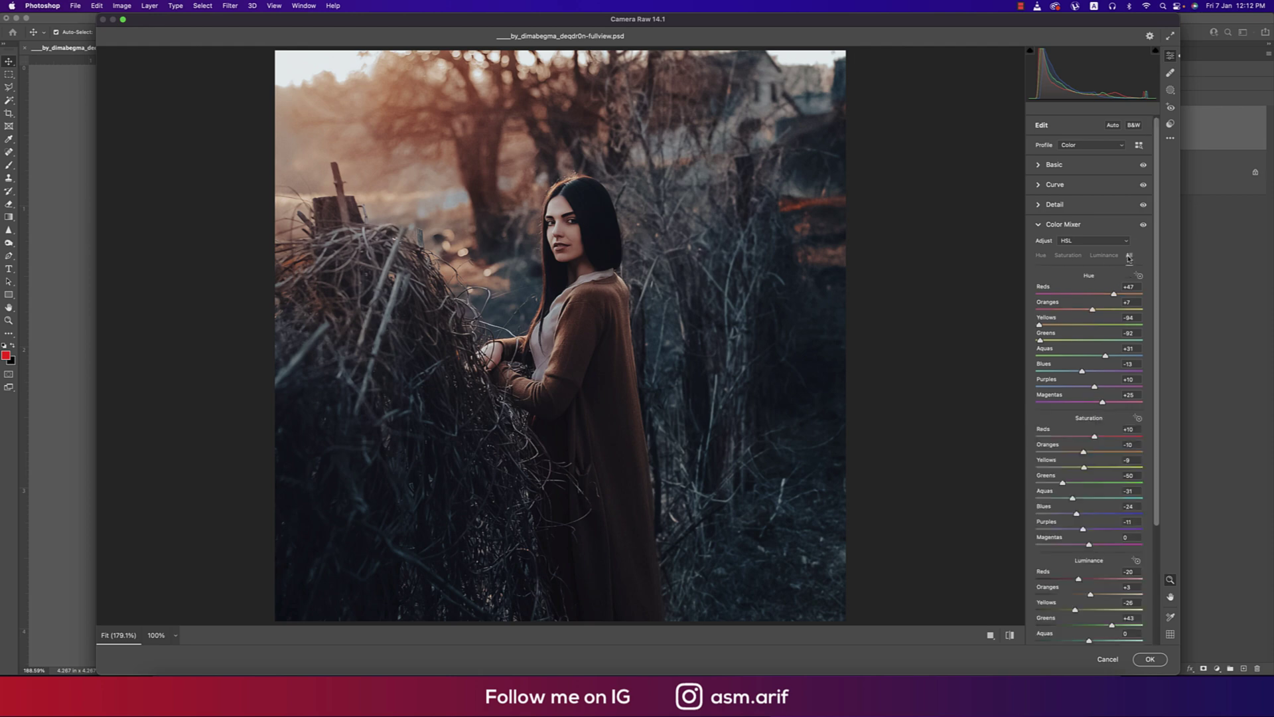
pyautogui.click(1040, 256)
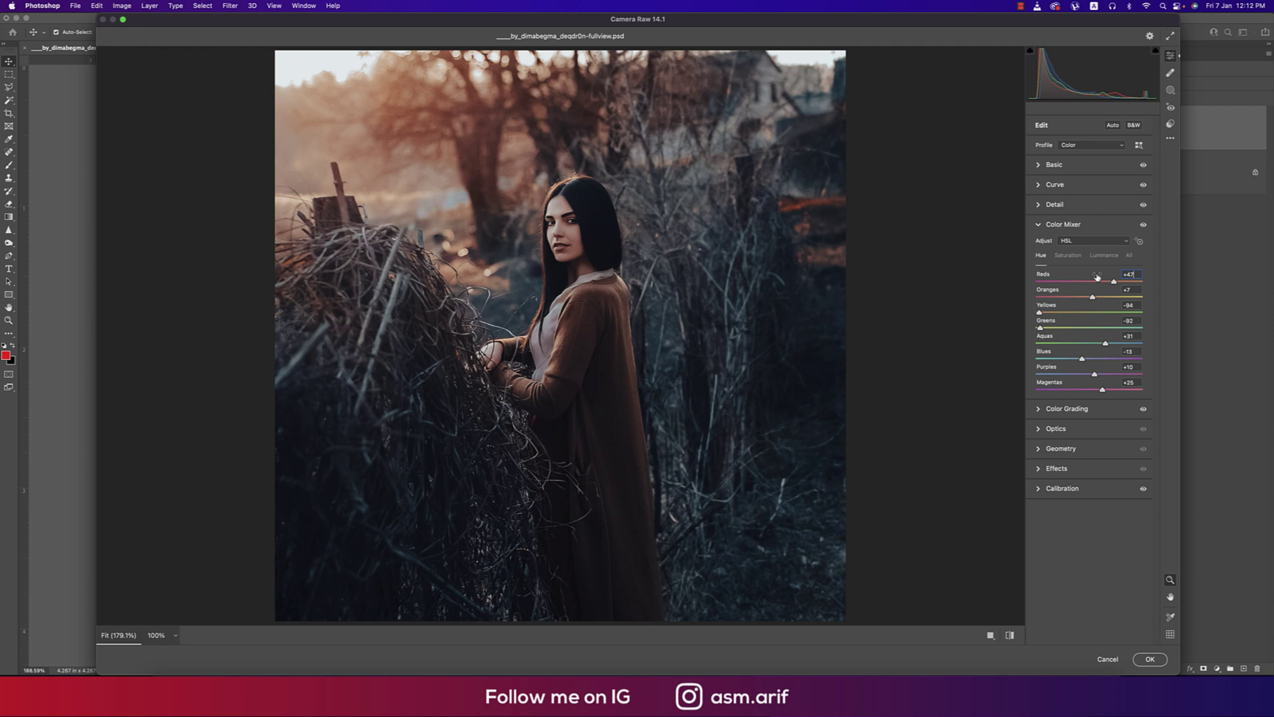
pyautogui.click(1069, 256)
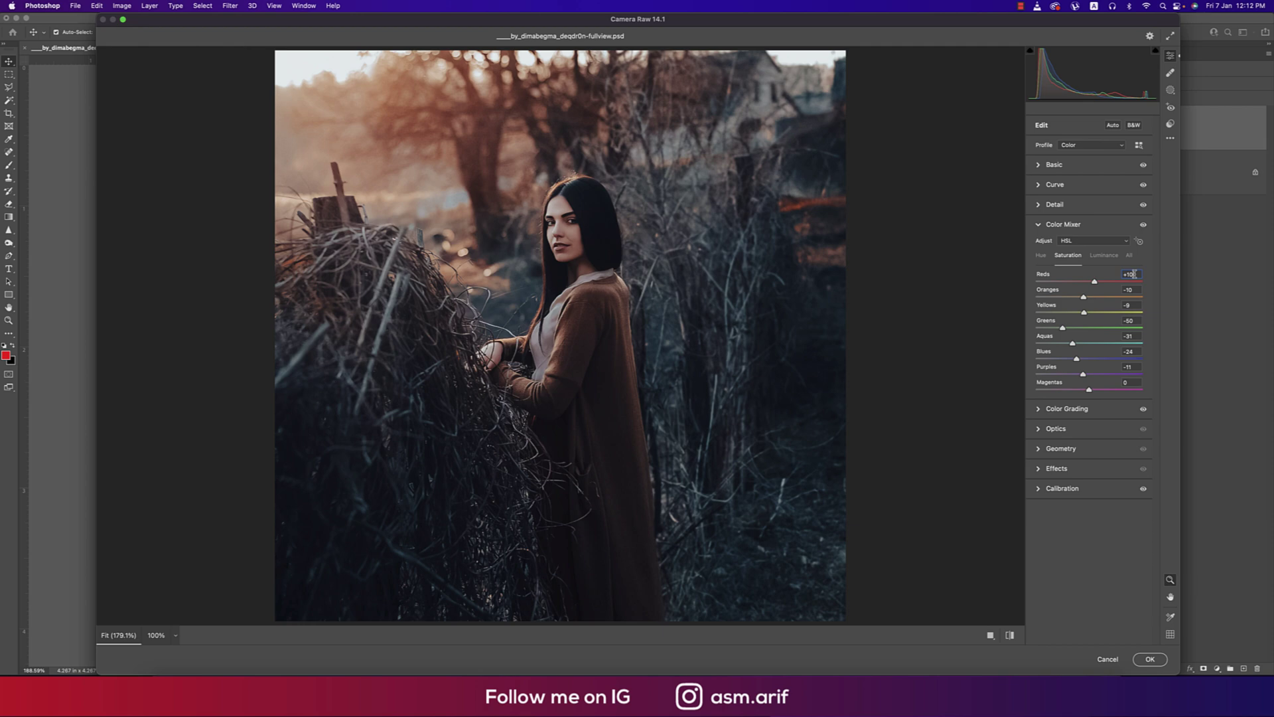
pyautogui.click(1105, 256)
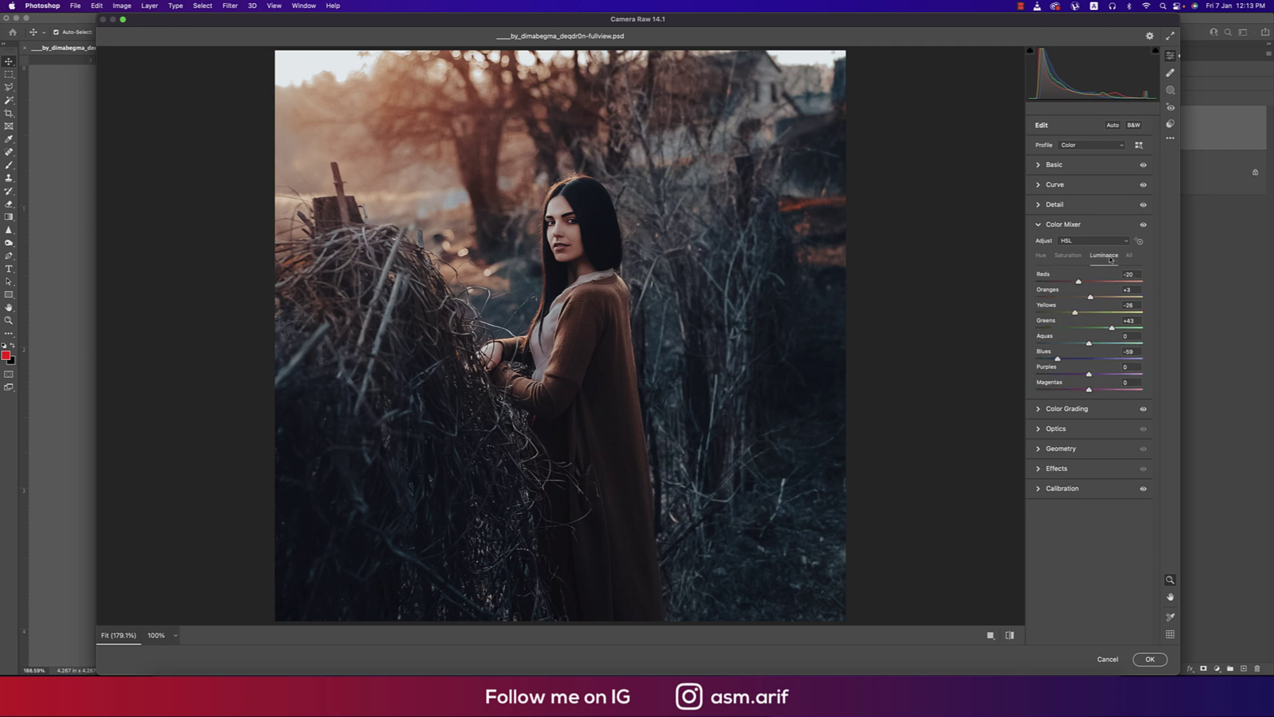
pyautogui.click(1042, 256)
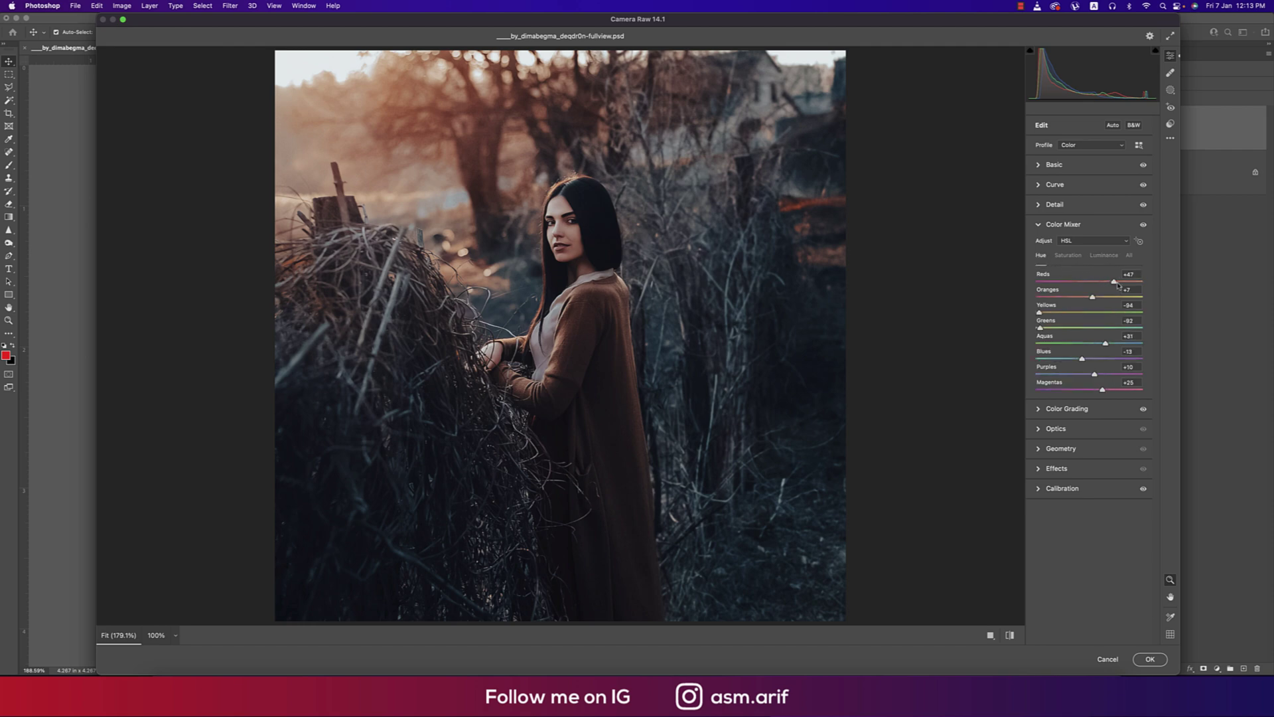
pyautogui.click(1139, 273)
pyautogui.click(1139, 320)
pyautogui.click(1138, 368)
pyautogui.click(1140, 383)
pyautogui.click(1067, 256)
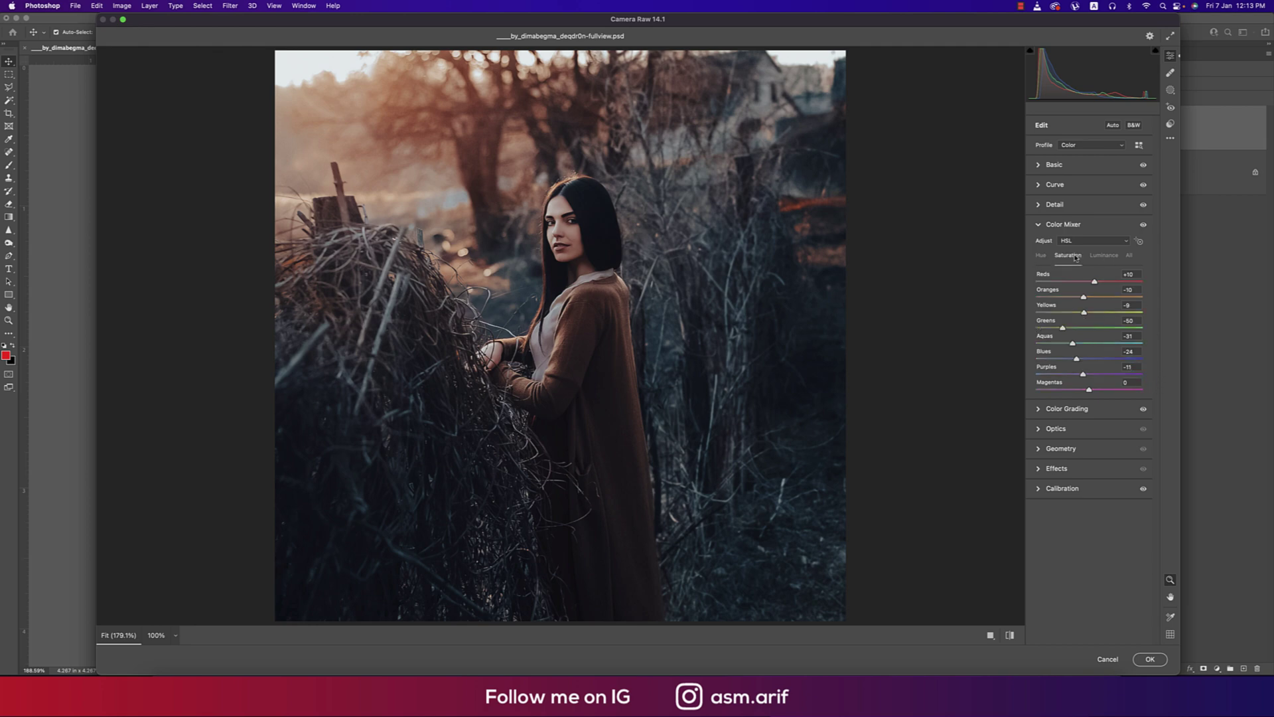
pyautogui.click(1136, 274)
pyautogui.click(1139, 306)
pyautogui.click(1136, 336)
pyautogui.click(1137, 351)
pyautogui.click(1139, 366)
pyautogui.click(1099, 255)
pyautogui.click(1135, 274)
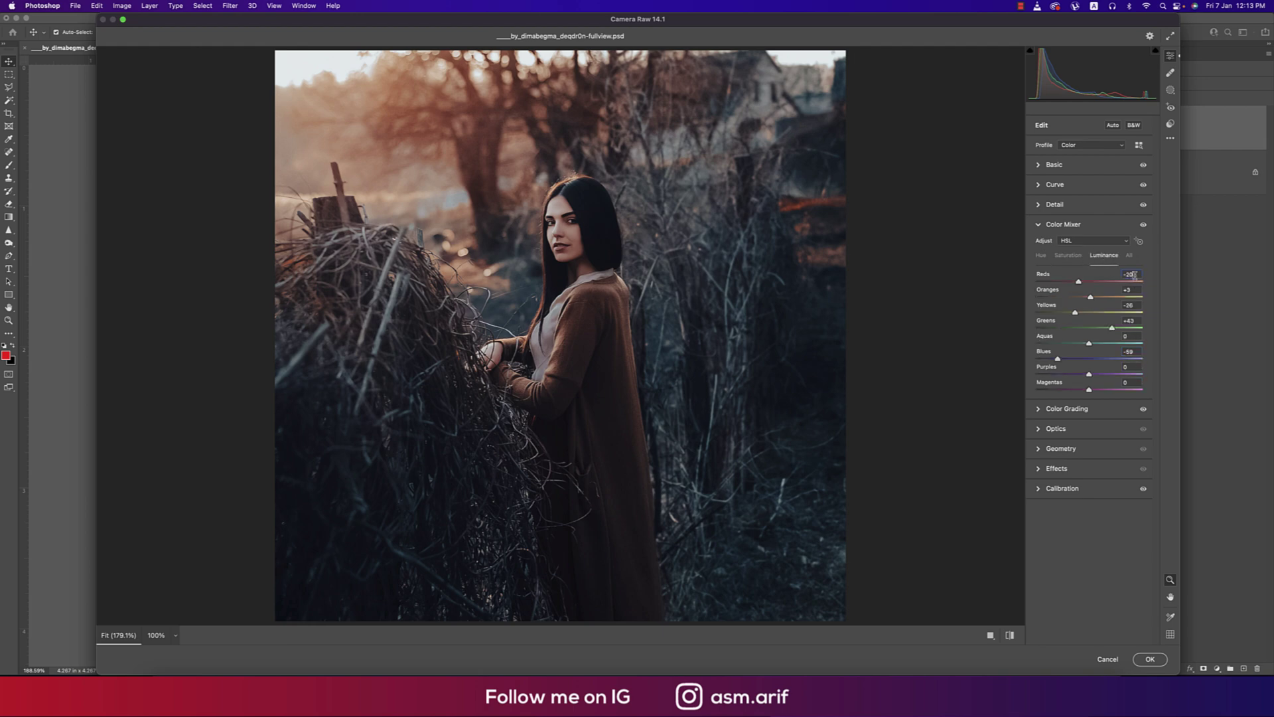
pyautogui.click(1136, 304)
pyautogui.click(1137, 320)
pyautogui.click(1136, 350)
pyautogui.click(1039, 229)
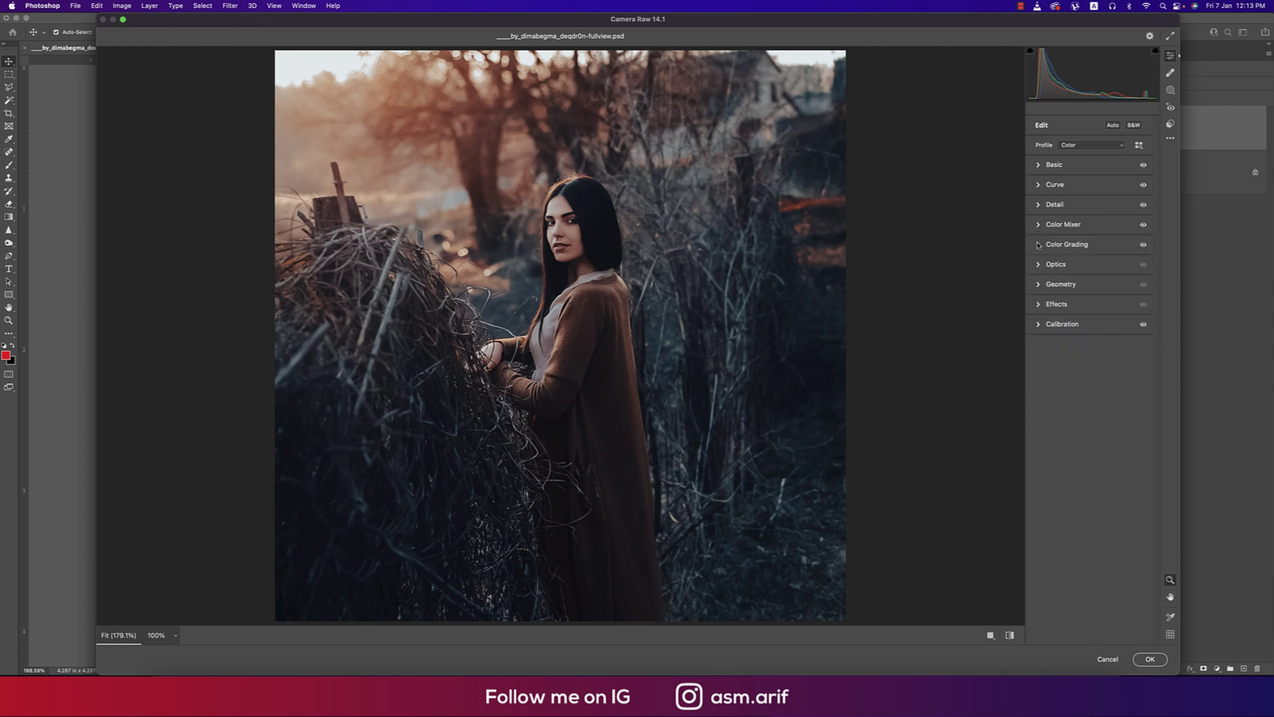
pyautogui.click(1039, 244)
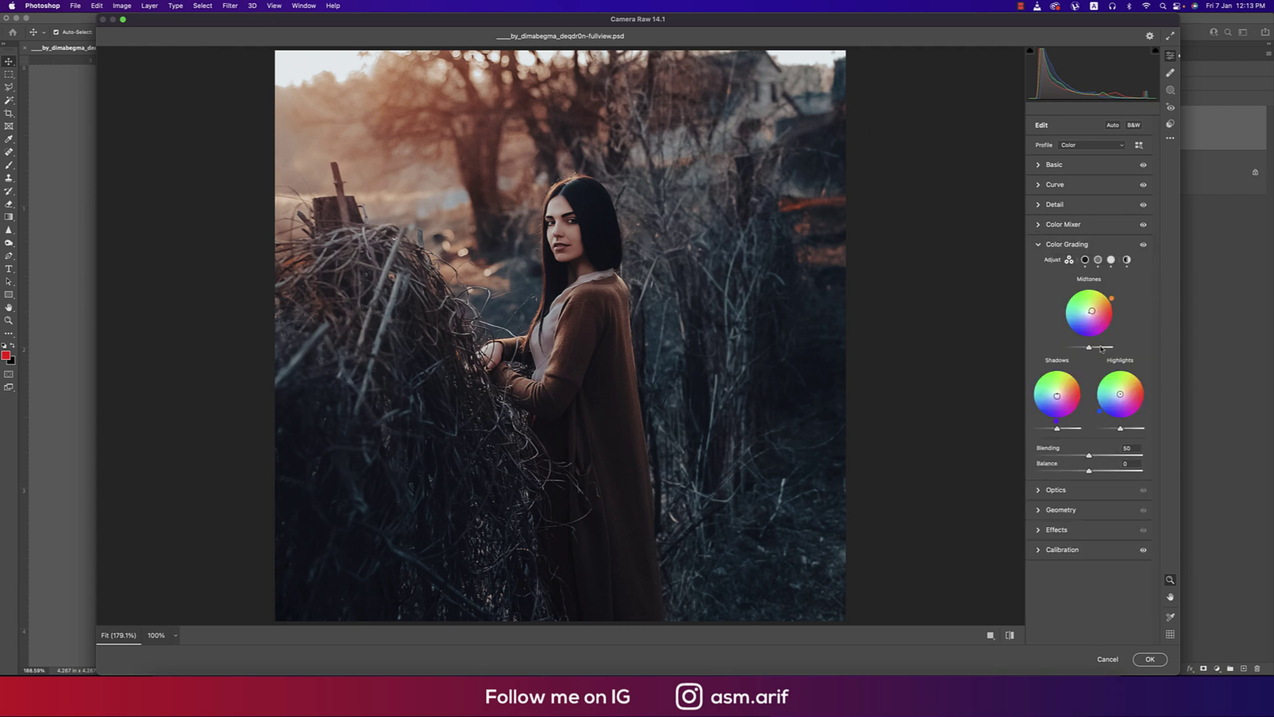
pyautogui.click(1086, 261)
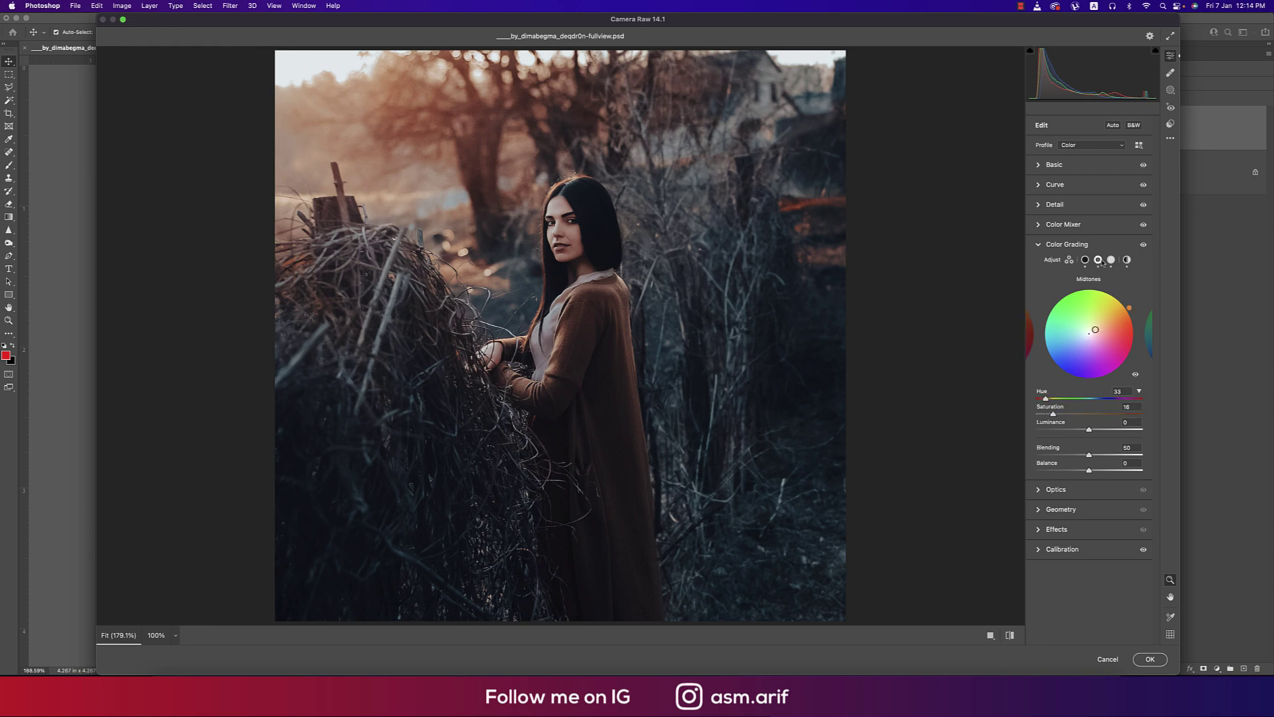
pyautogui.click(1111, 260)
pyautogui.click(1086, 261)
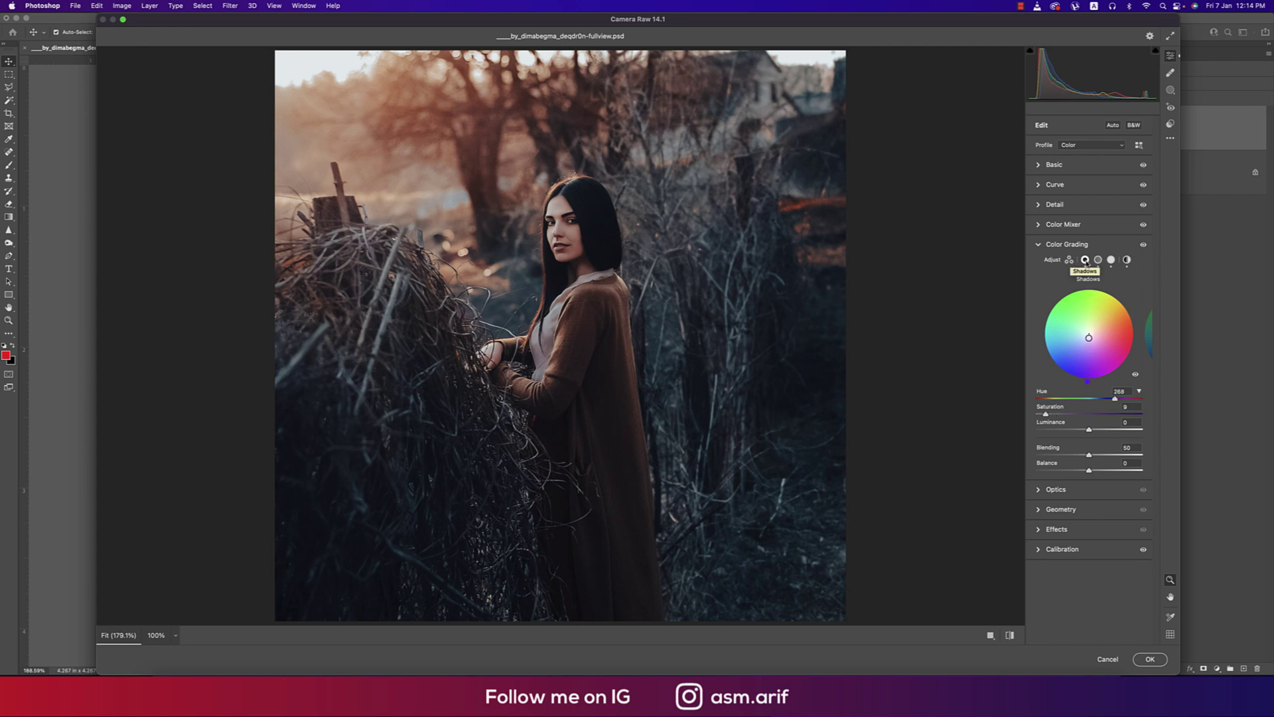
pyautogui.click(1119, 391)
pyautogui.click(1139, 391)
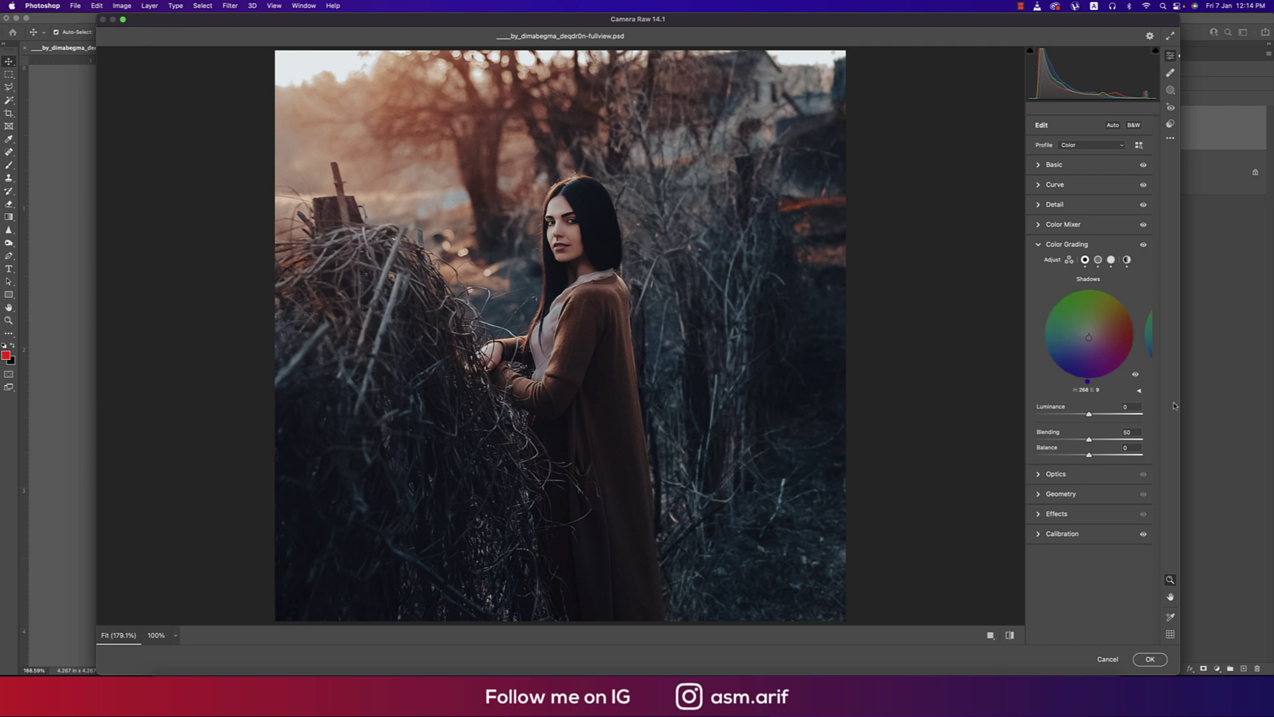
pyautogui.click(1140, 392)
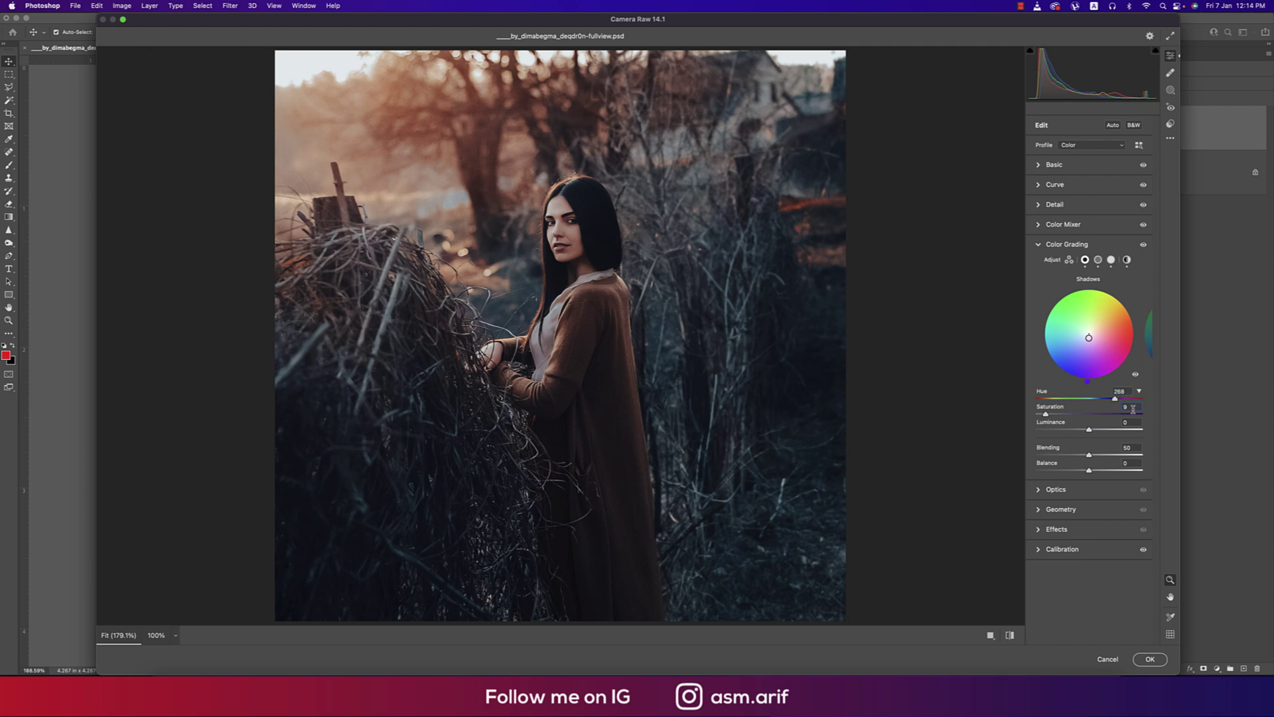
pyautogui.click(1098, 260)
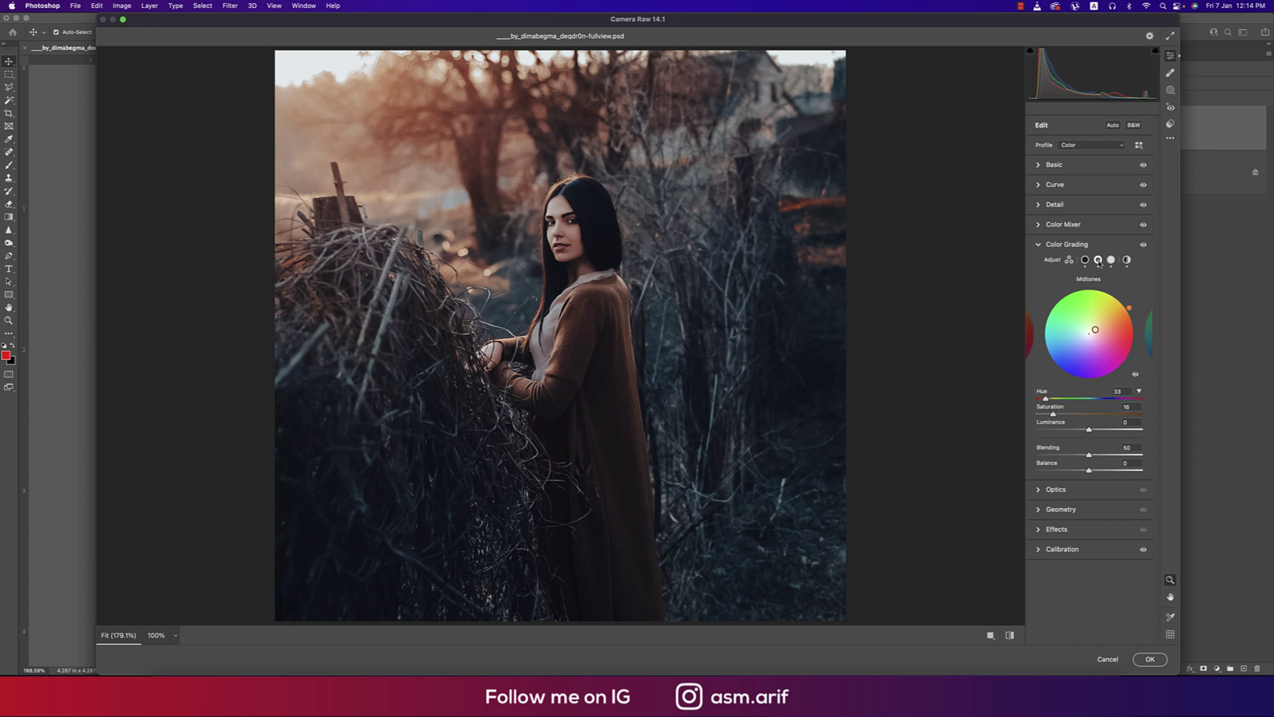
pyautogui.click(1119, 391)
pyautogui.click(1111, 261)
pyautogui.click(1131, 407)
# Step: Collapse Color Grading, check Geometry and Effects, and expand Calibration showing Blue Primary hue -36
pyautogui.click(1039, 244)
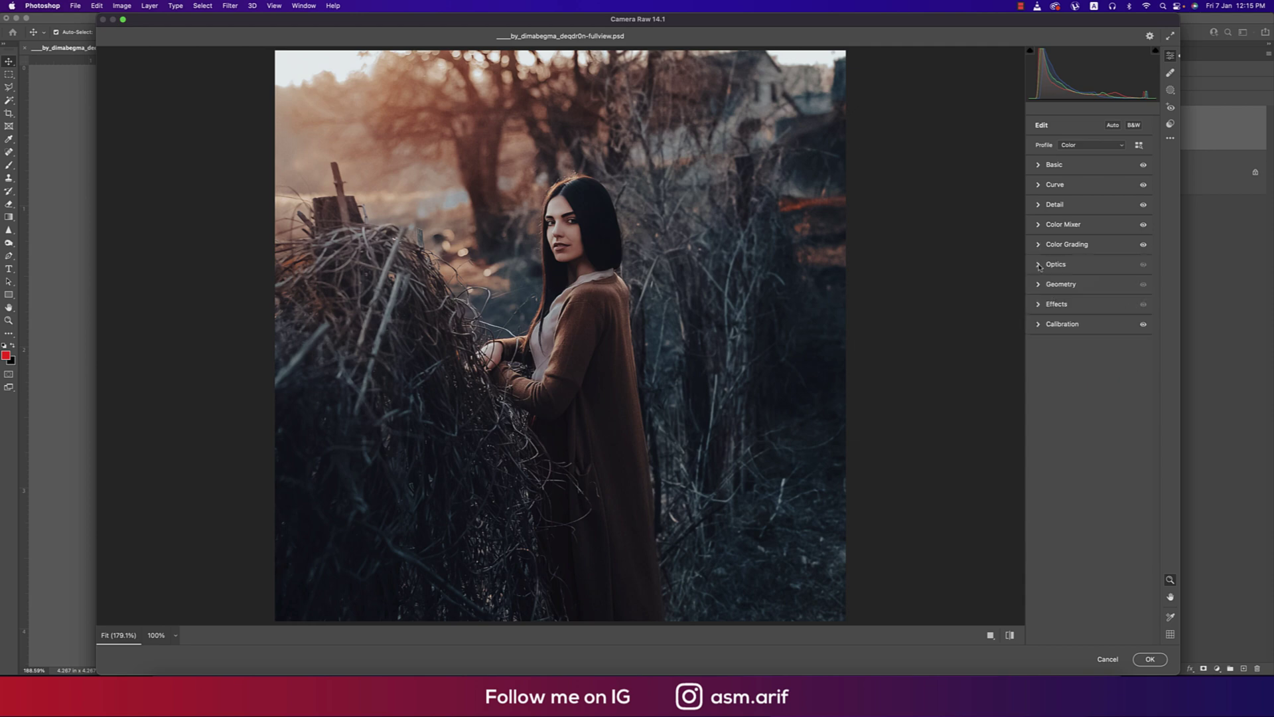
pyautogui.click(1039, 284)
pyautogui.click(1039, 284)
pyautogui.click(1039, 304)
pyautogui.click(1038, 304)
pyautogui.click(1038, 324)
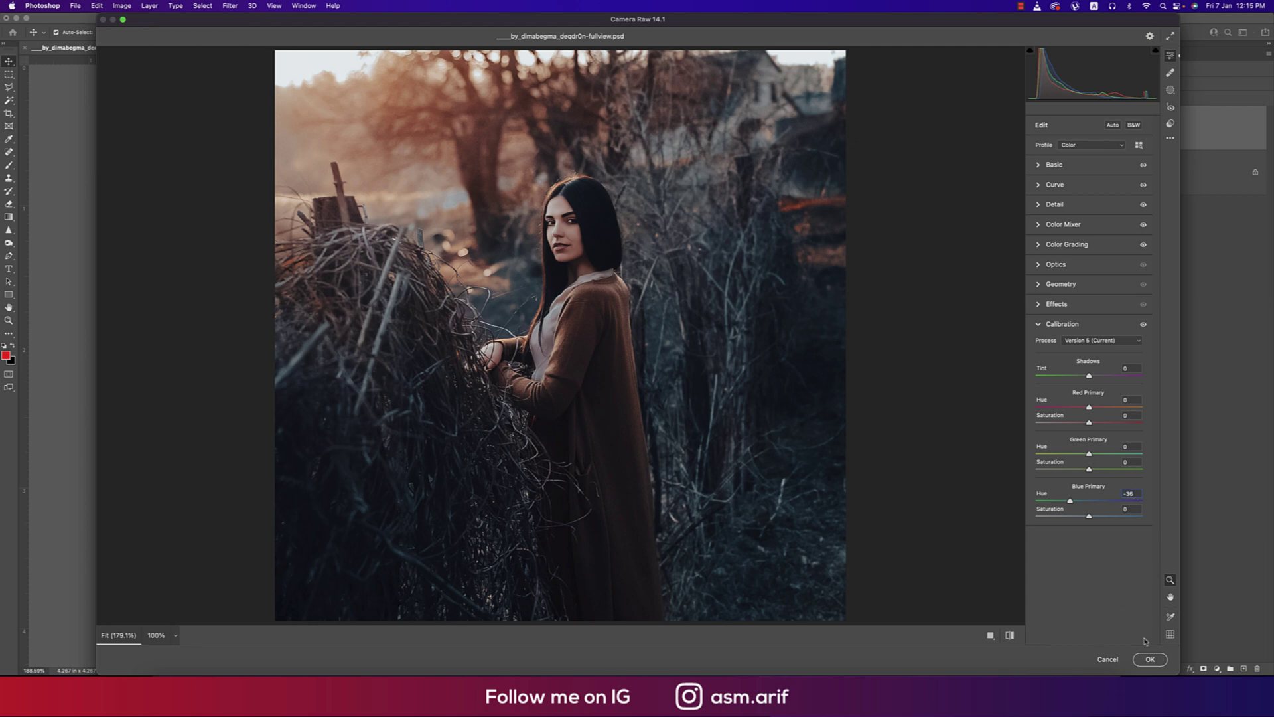
pyautogui.click(1152, 660)
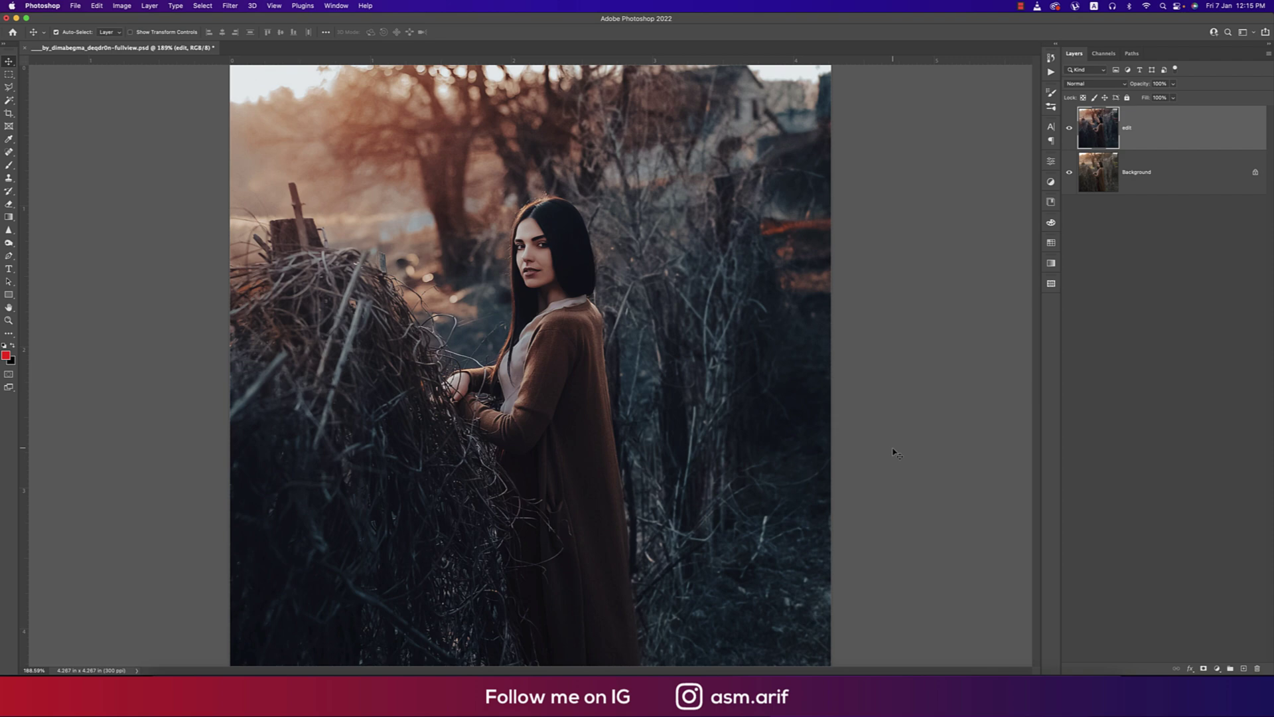
pyautogui.click(1069, 127)
pyautogui.click(1069, 128)
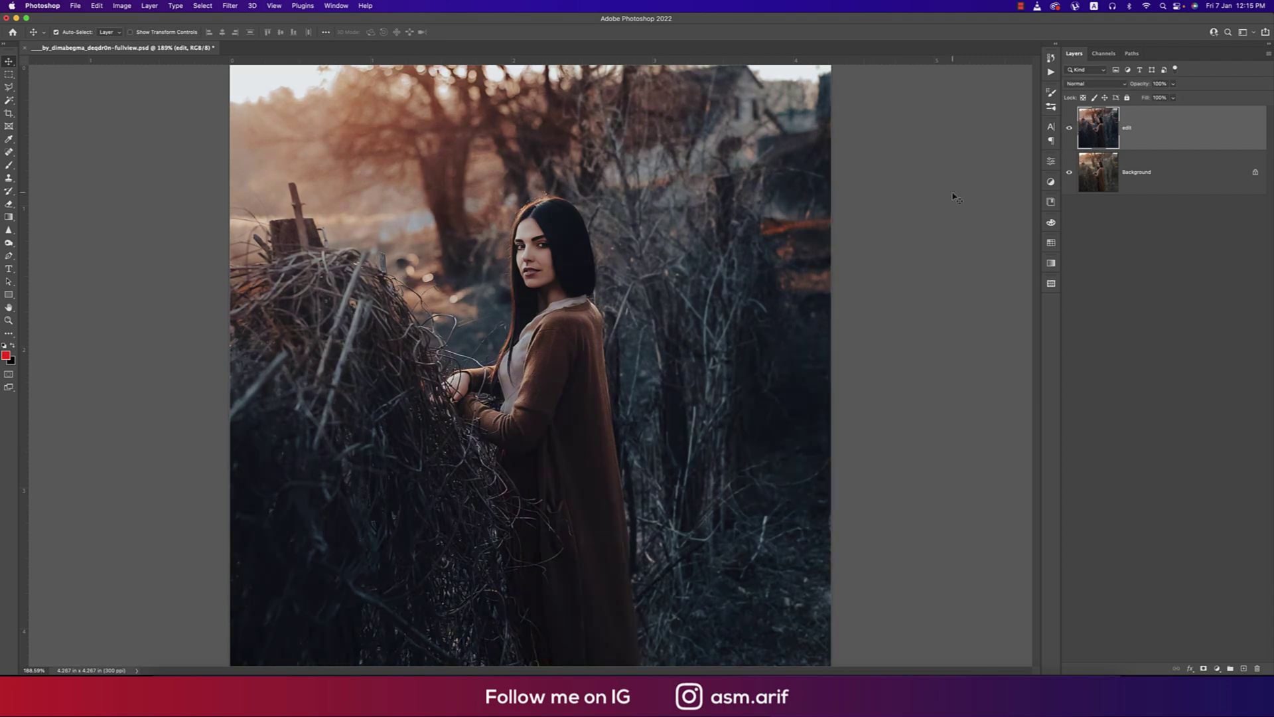